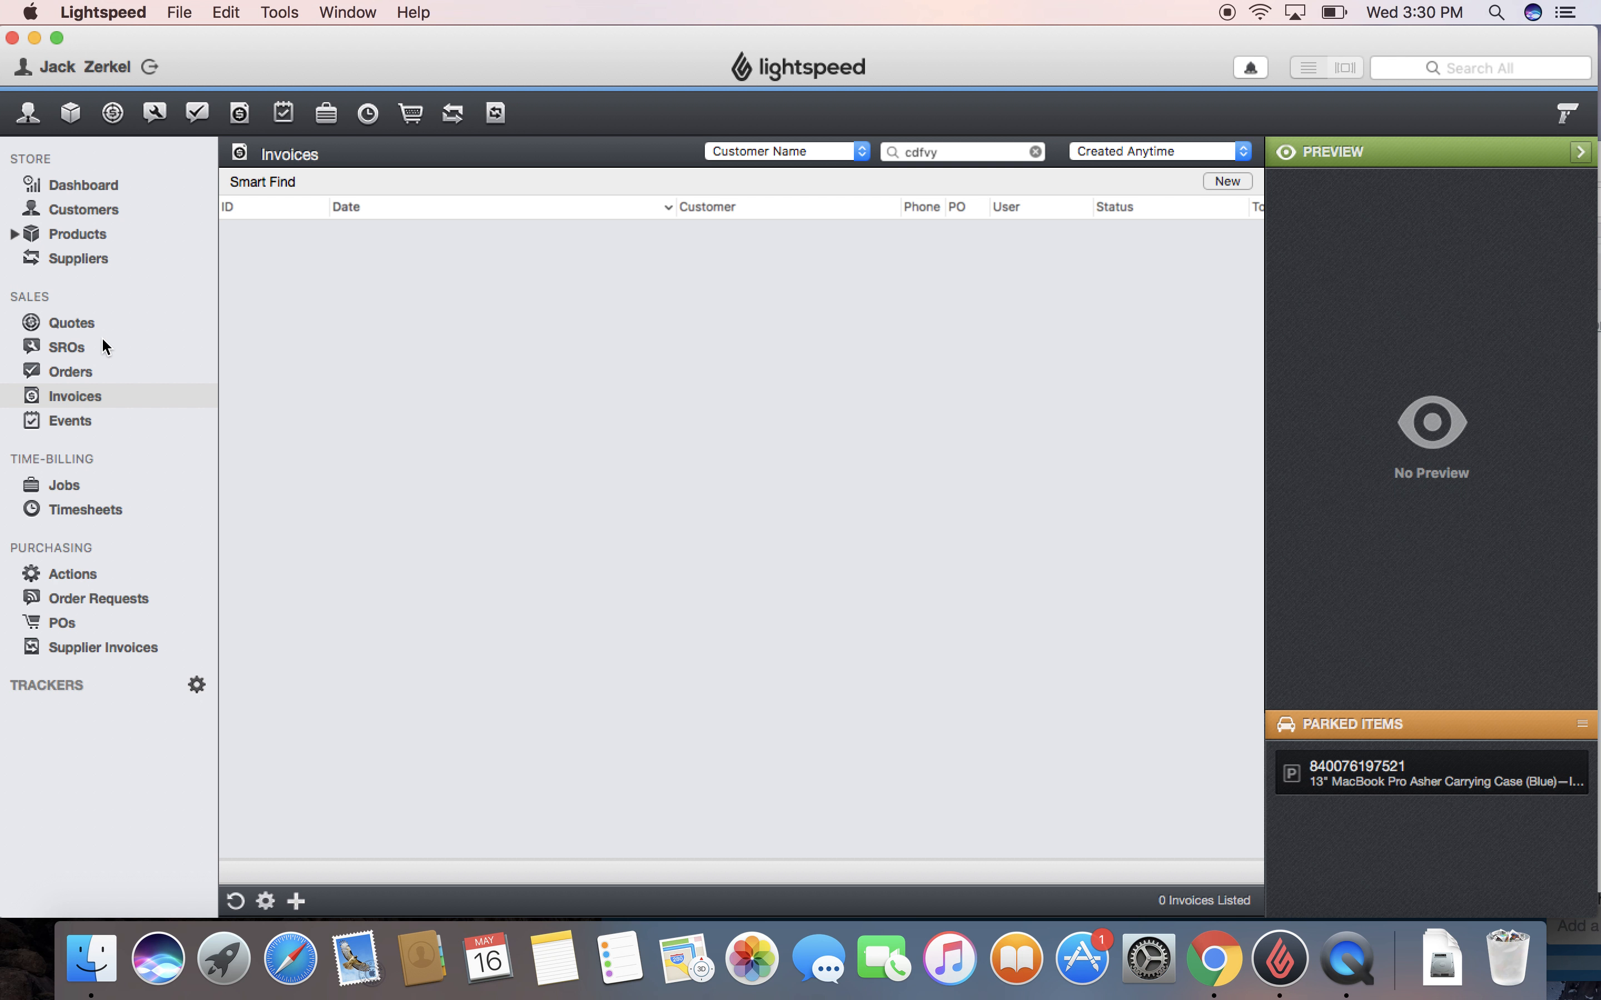
Step: Switch to the SROs list and start a new blank service repair order
click(51, 354)
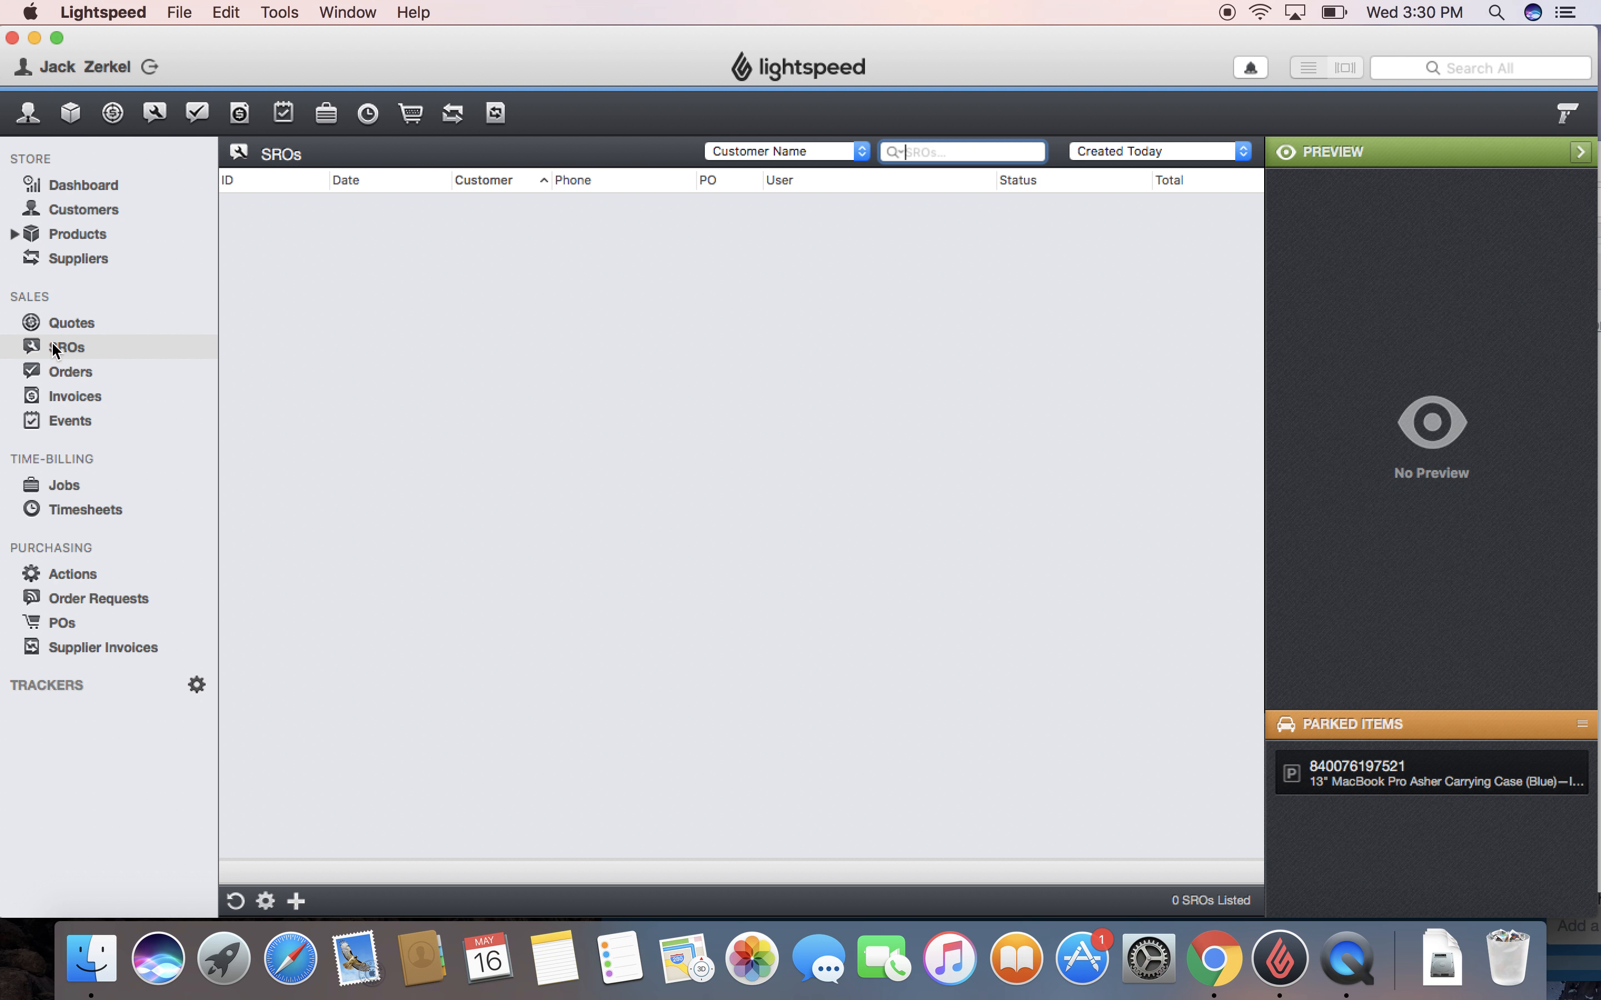
click(298, 903)
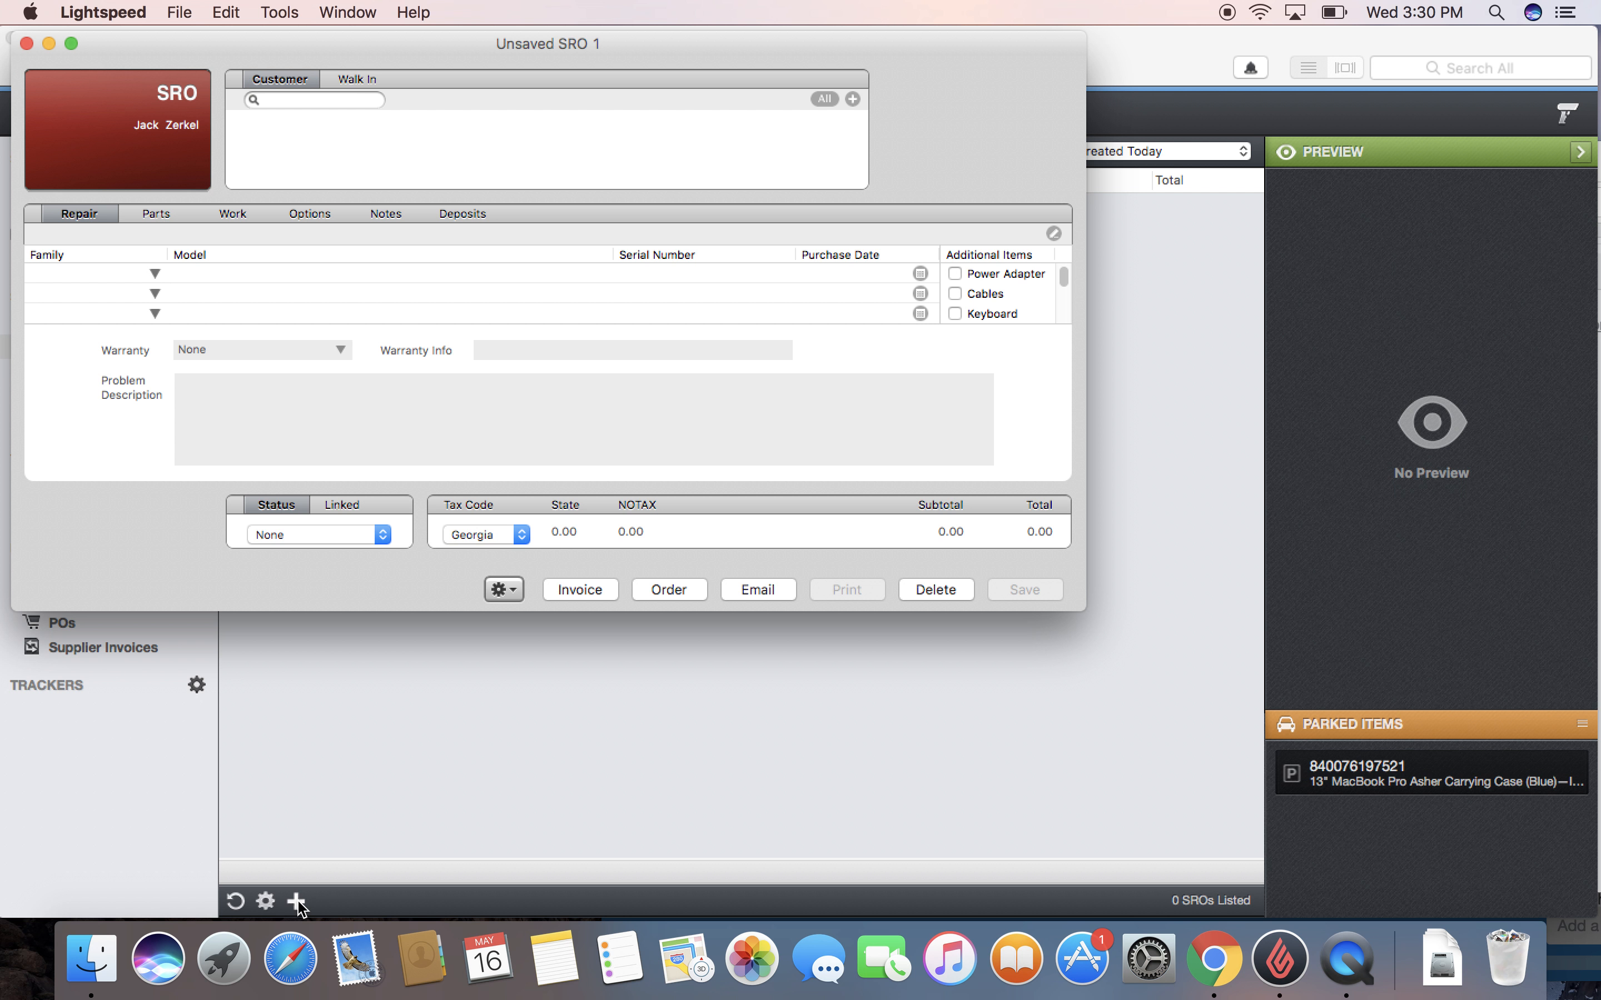
Step: Search for the customer by name, attach them to Unsaved SRO 1, then remove them
key(Return)
click(267, 121)
double_click(267, 121)
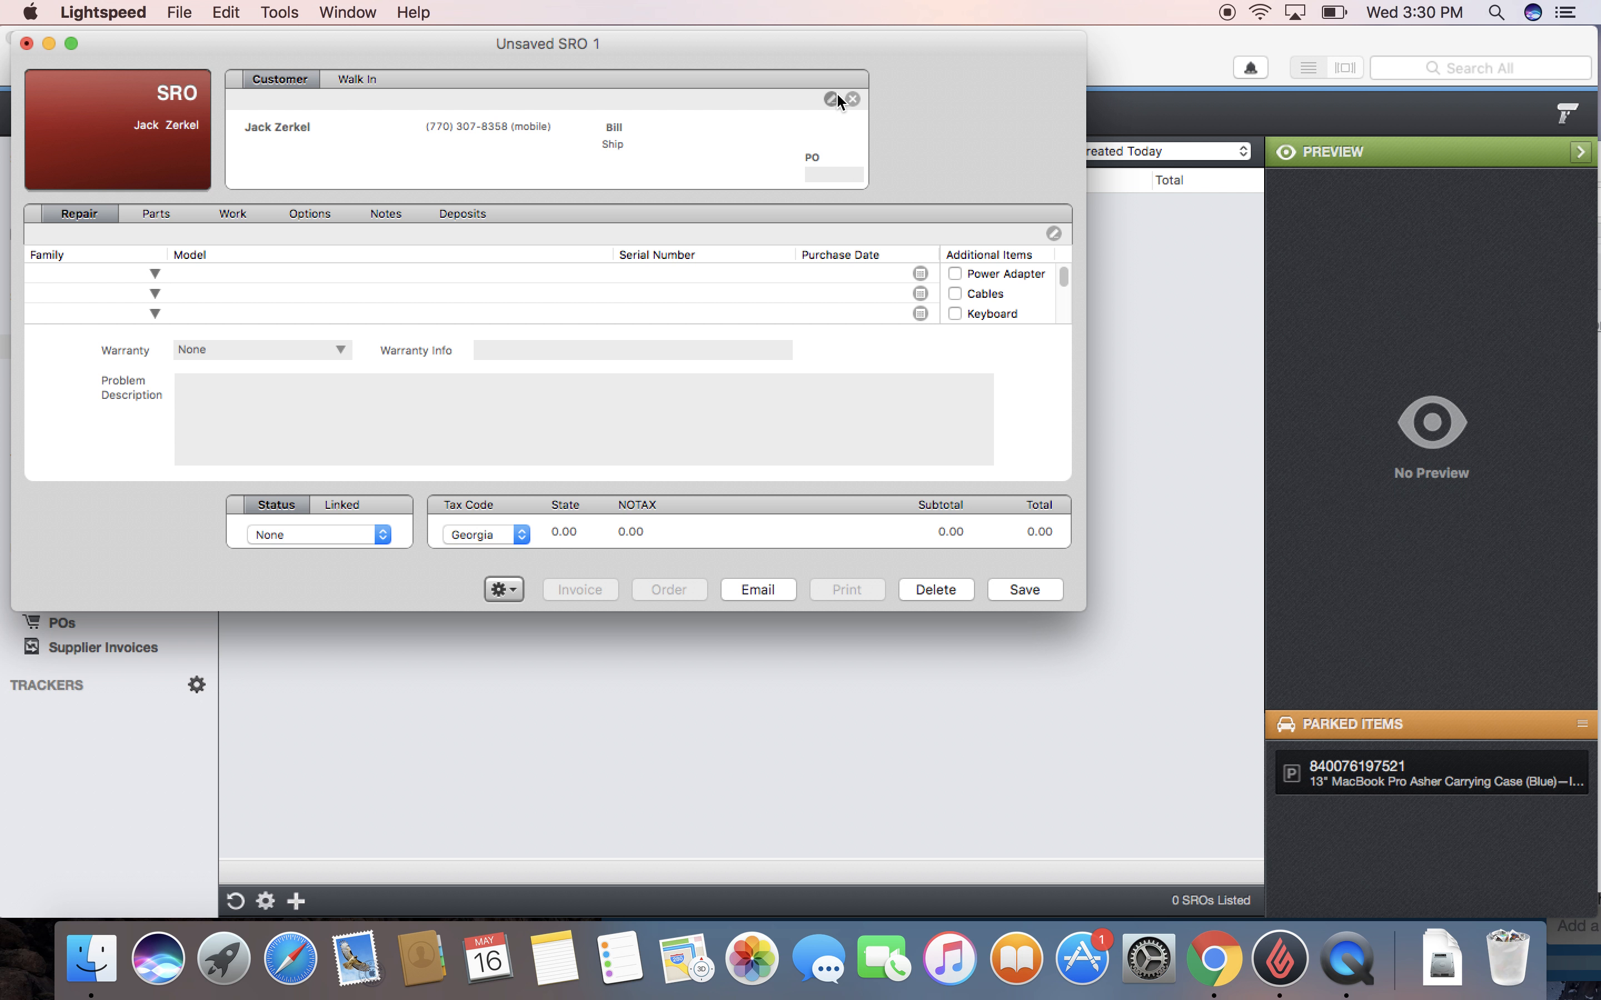
click(852, 100)
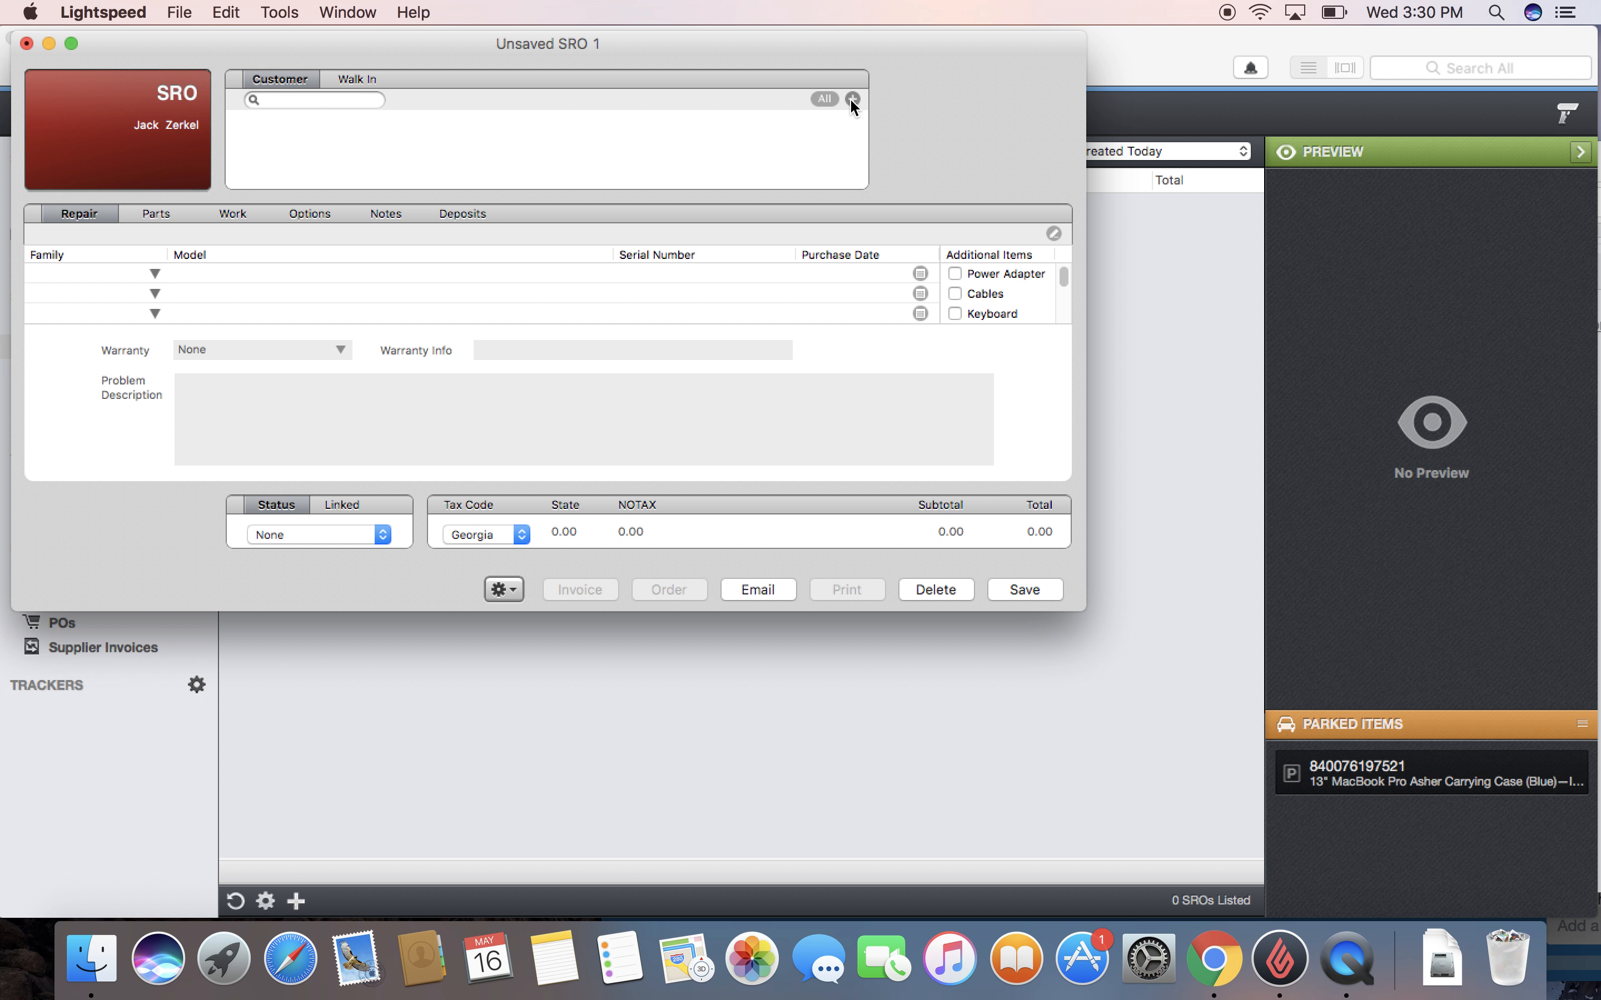
click(852, 99)
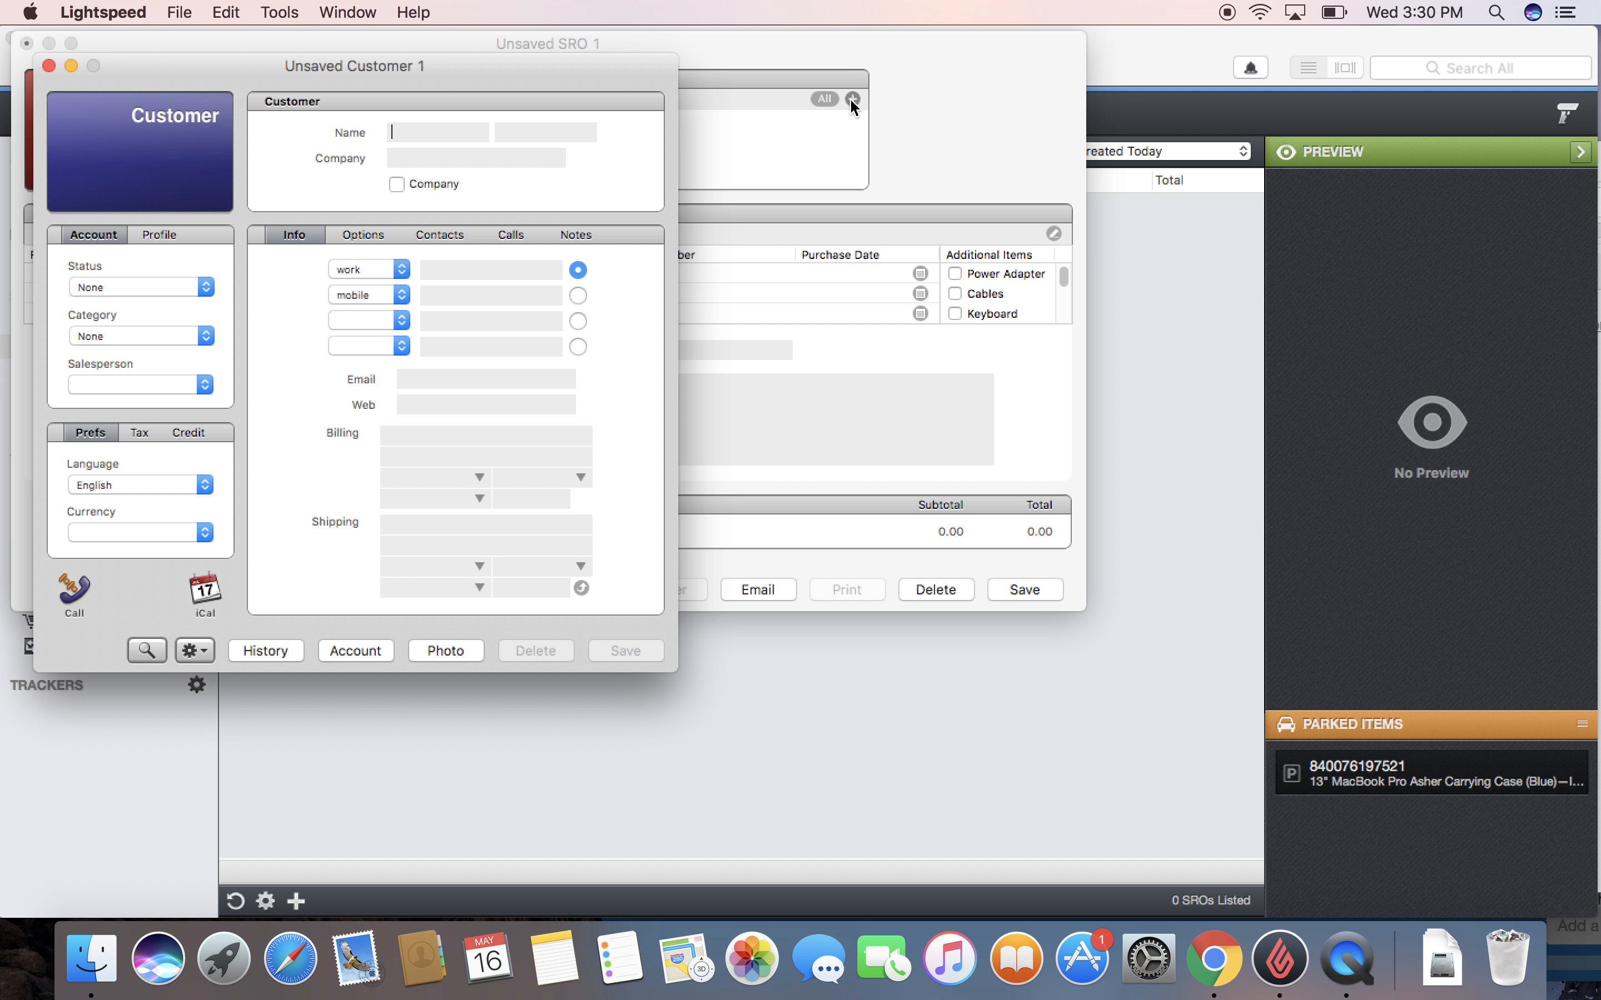
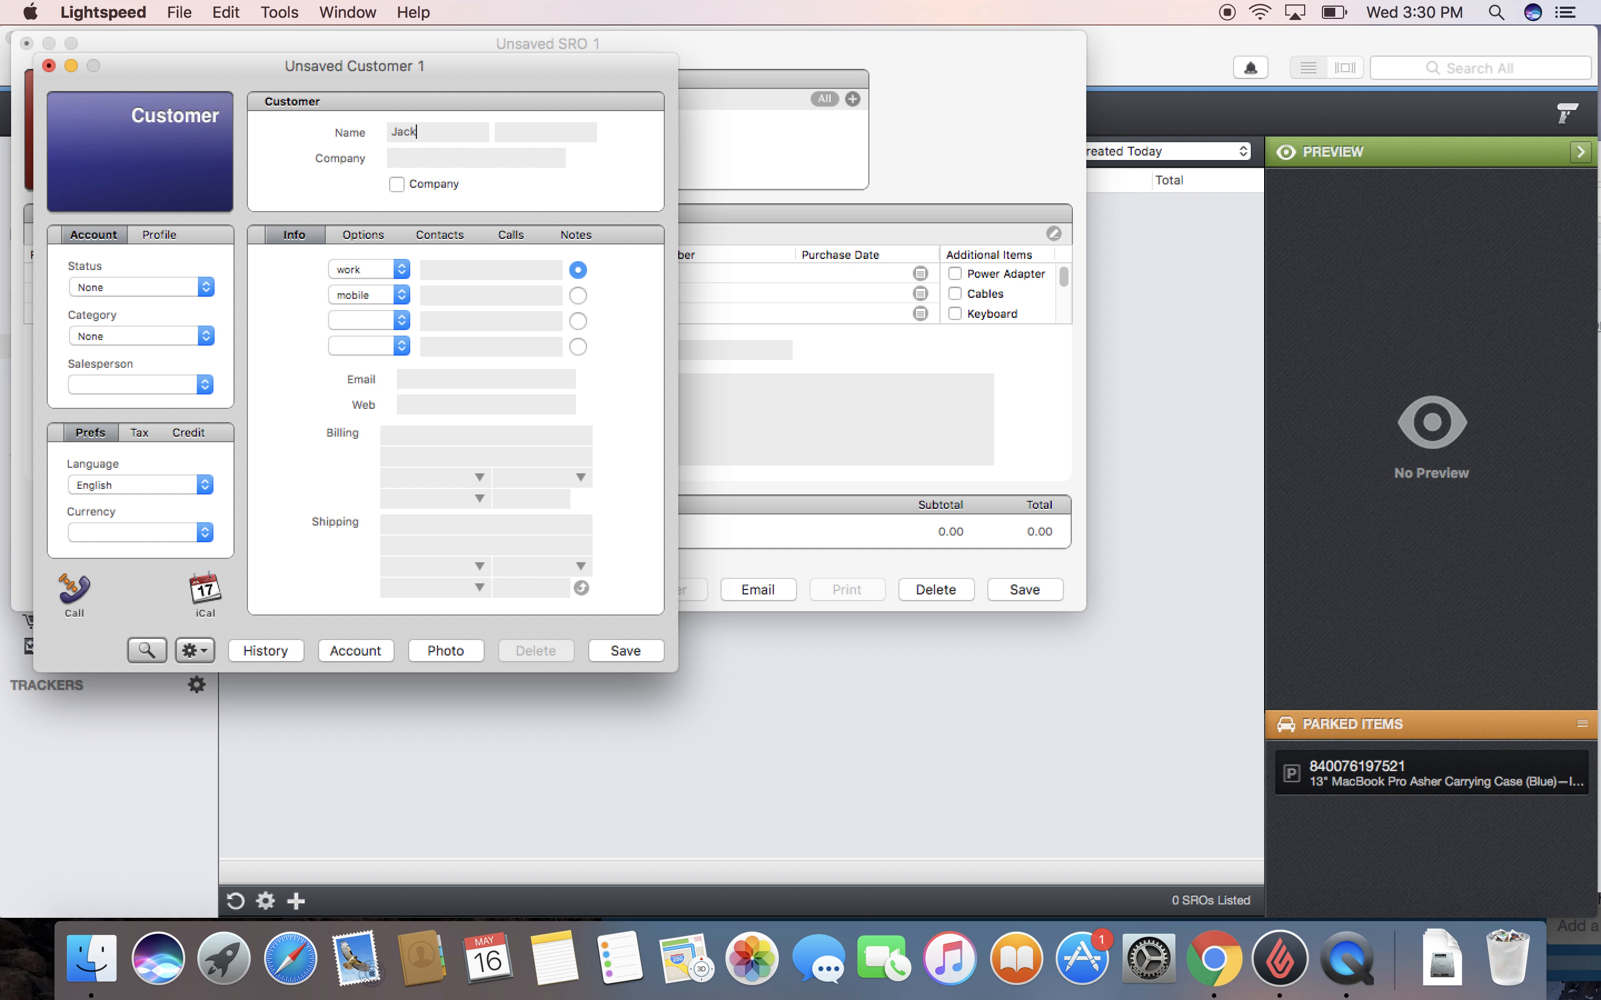
click(461, 271)
click(441, 375)
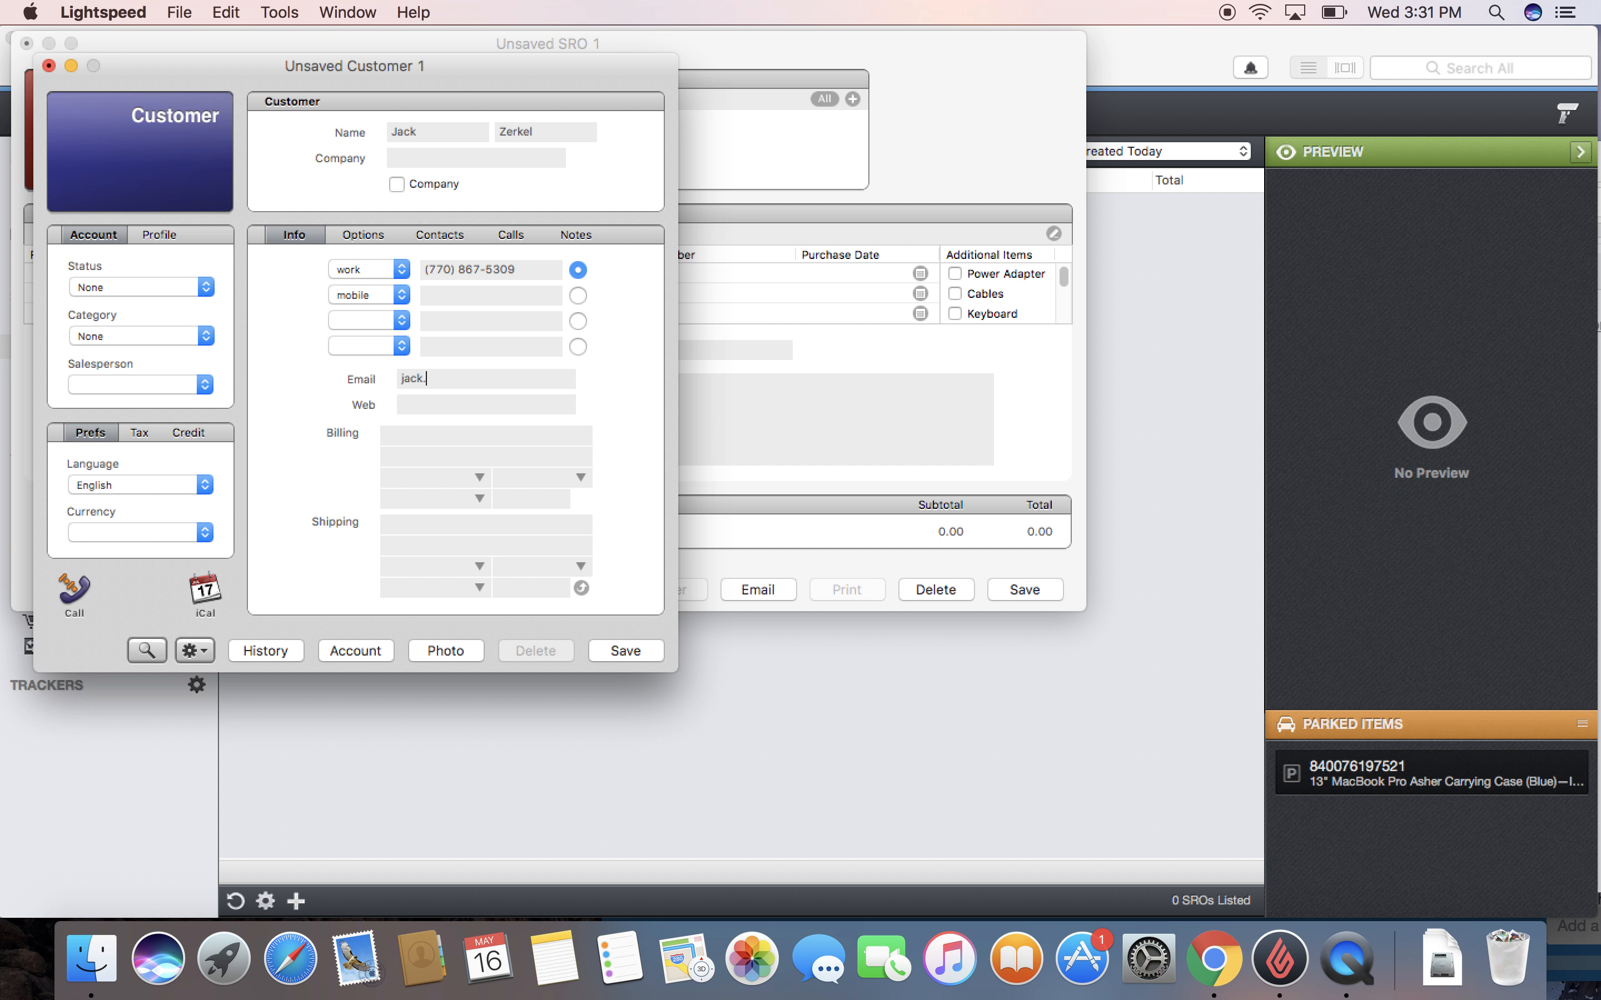
click(49, 66)
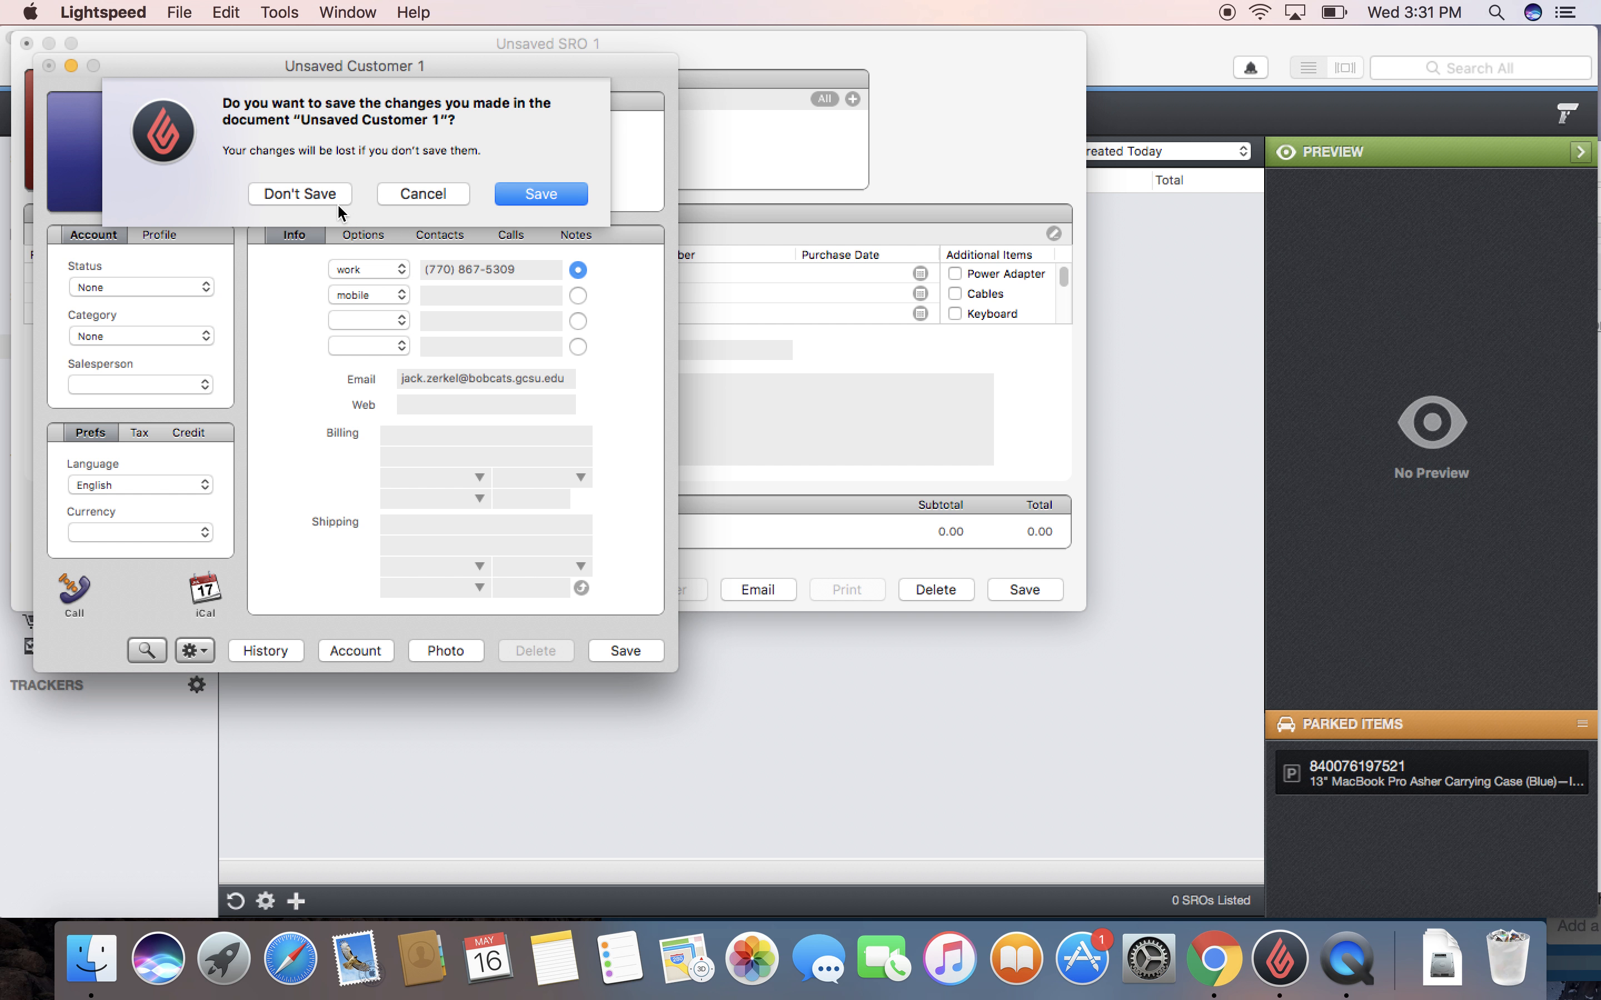
click(314, 197)
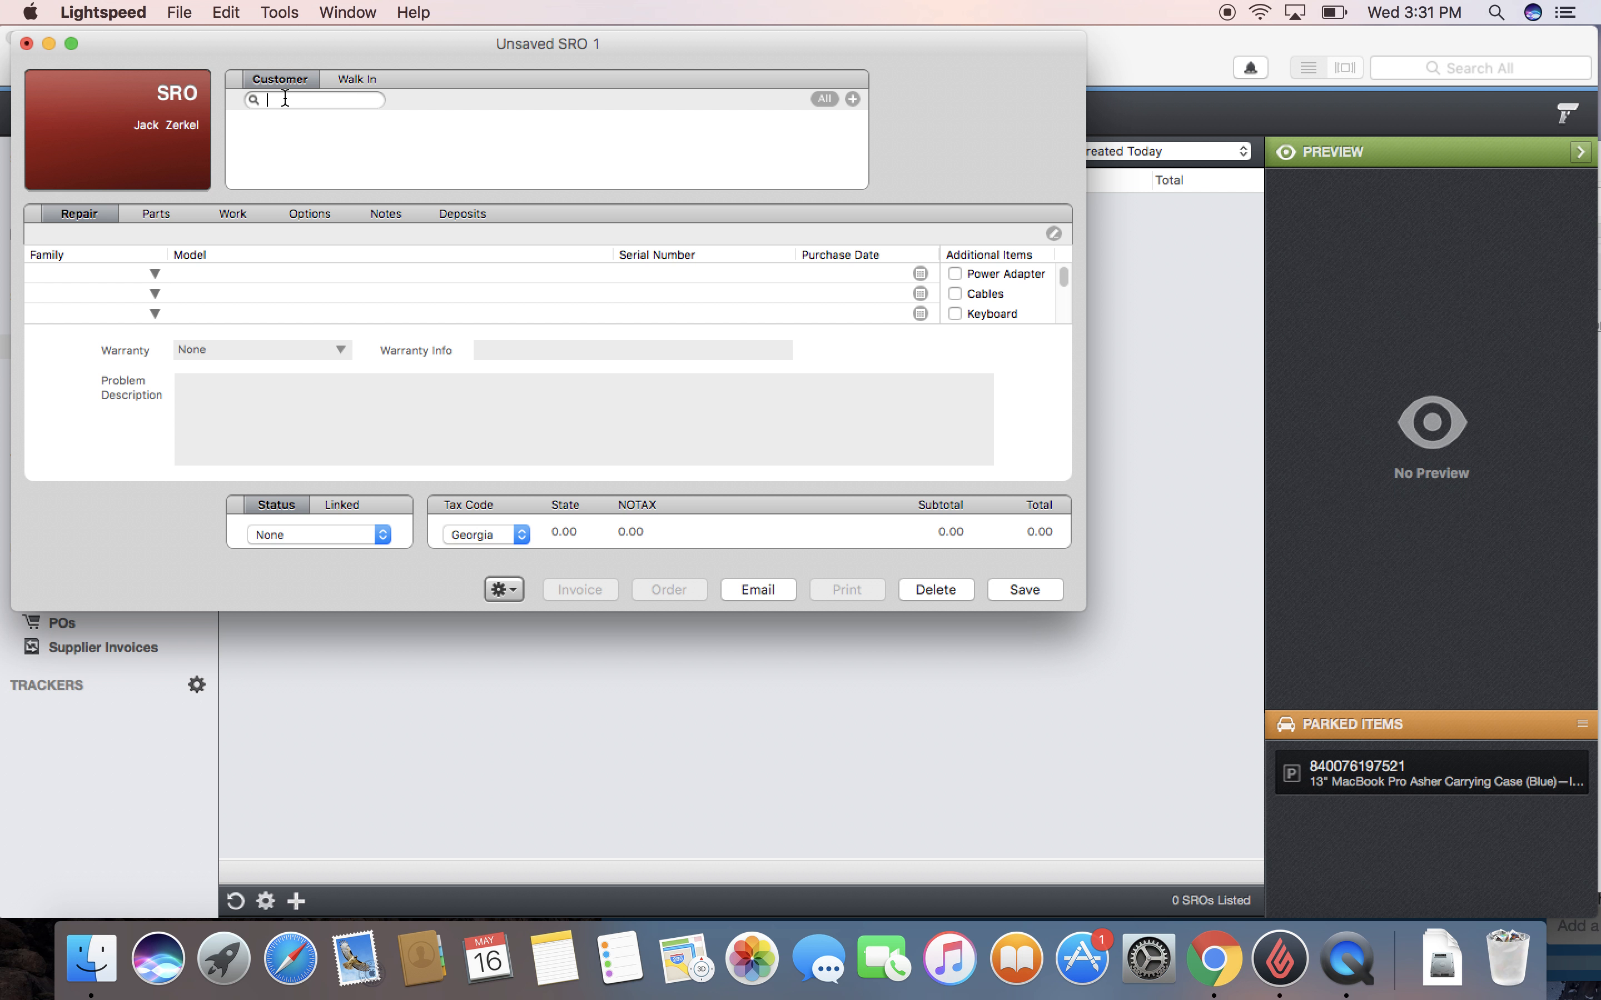
Step: Search the Customer field for the customer's full name and attach the match to Unsaved SRO 1
click(285, 100)
double_click(296, 122)
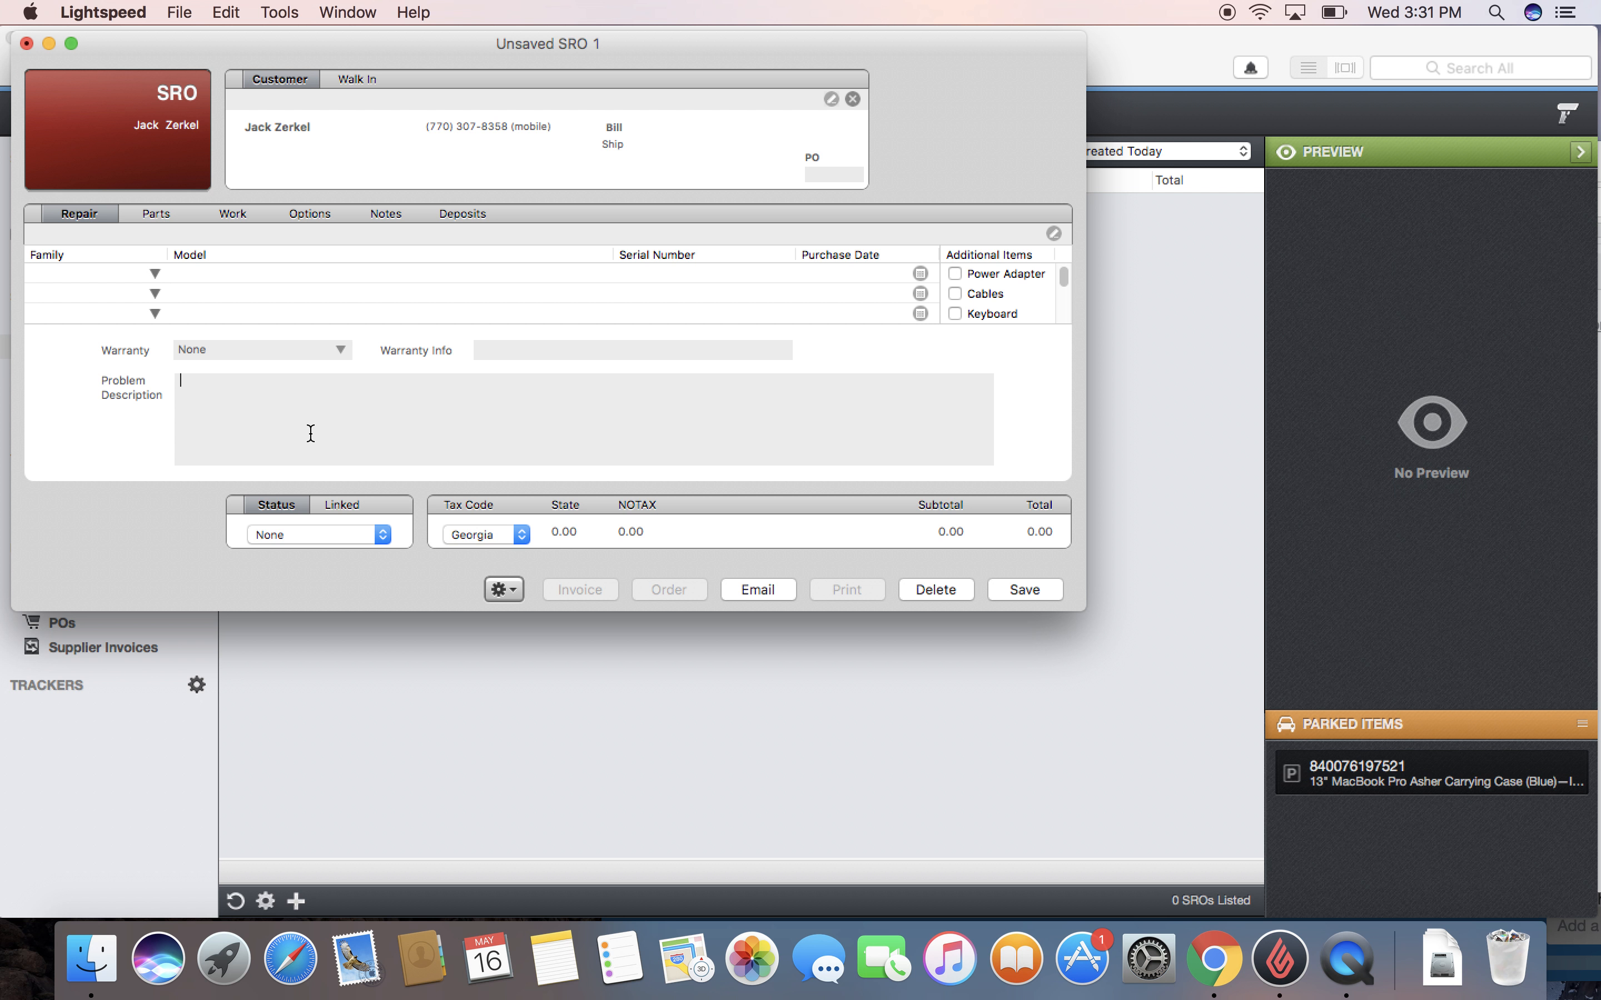
Step: Enter 'water damage' as the Repair tab's problem description
text(water damage)
Step: Leave the warranty set to None and show the SRO's parts list
click(340, 352)
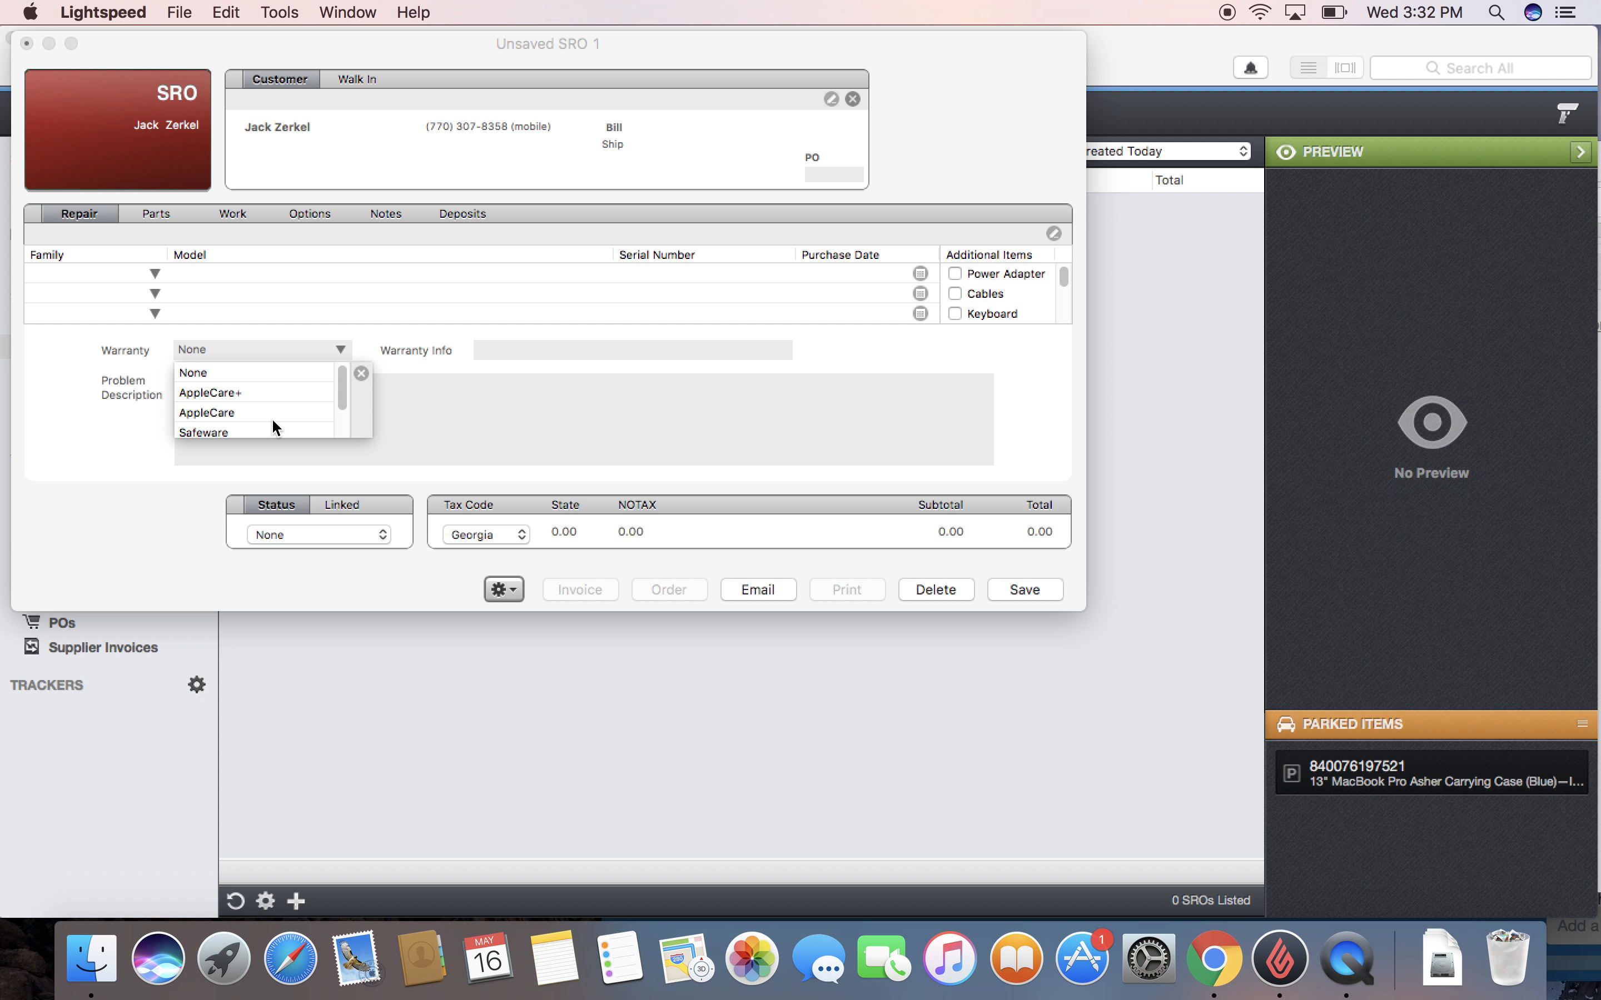
click(361, 374)
click(525, 347)
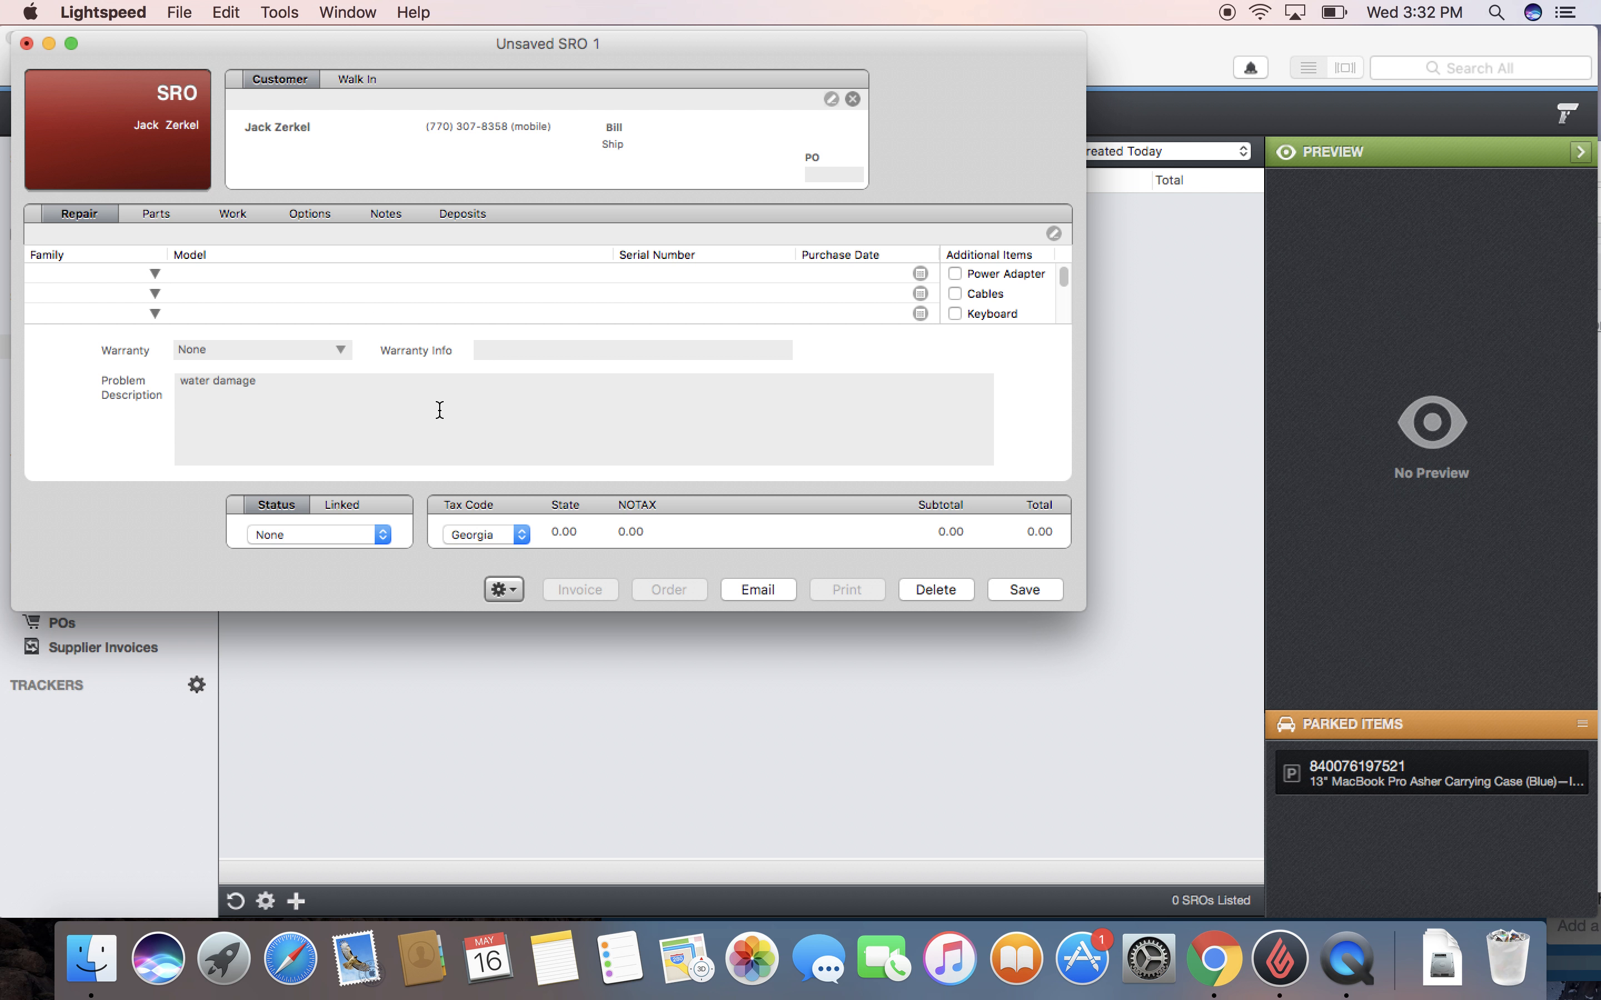
click(166, 215)
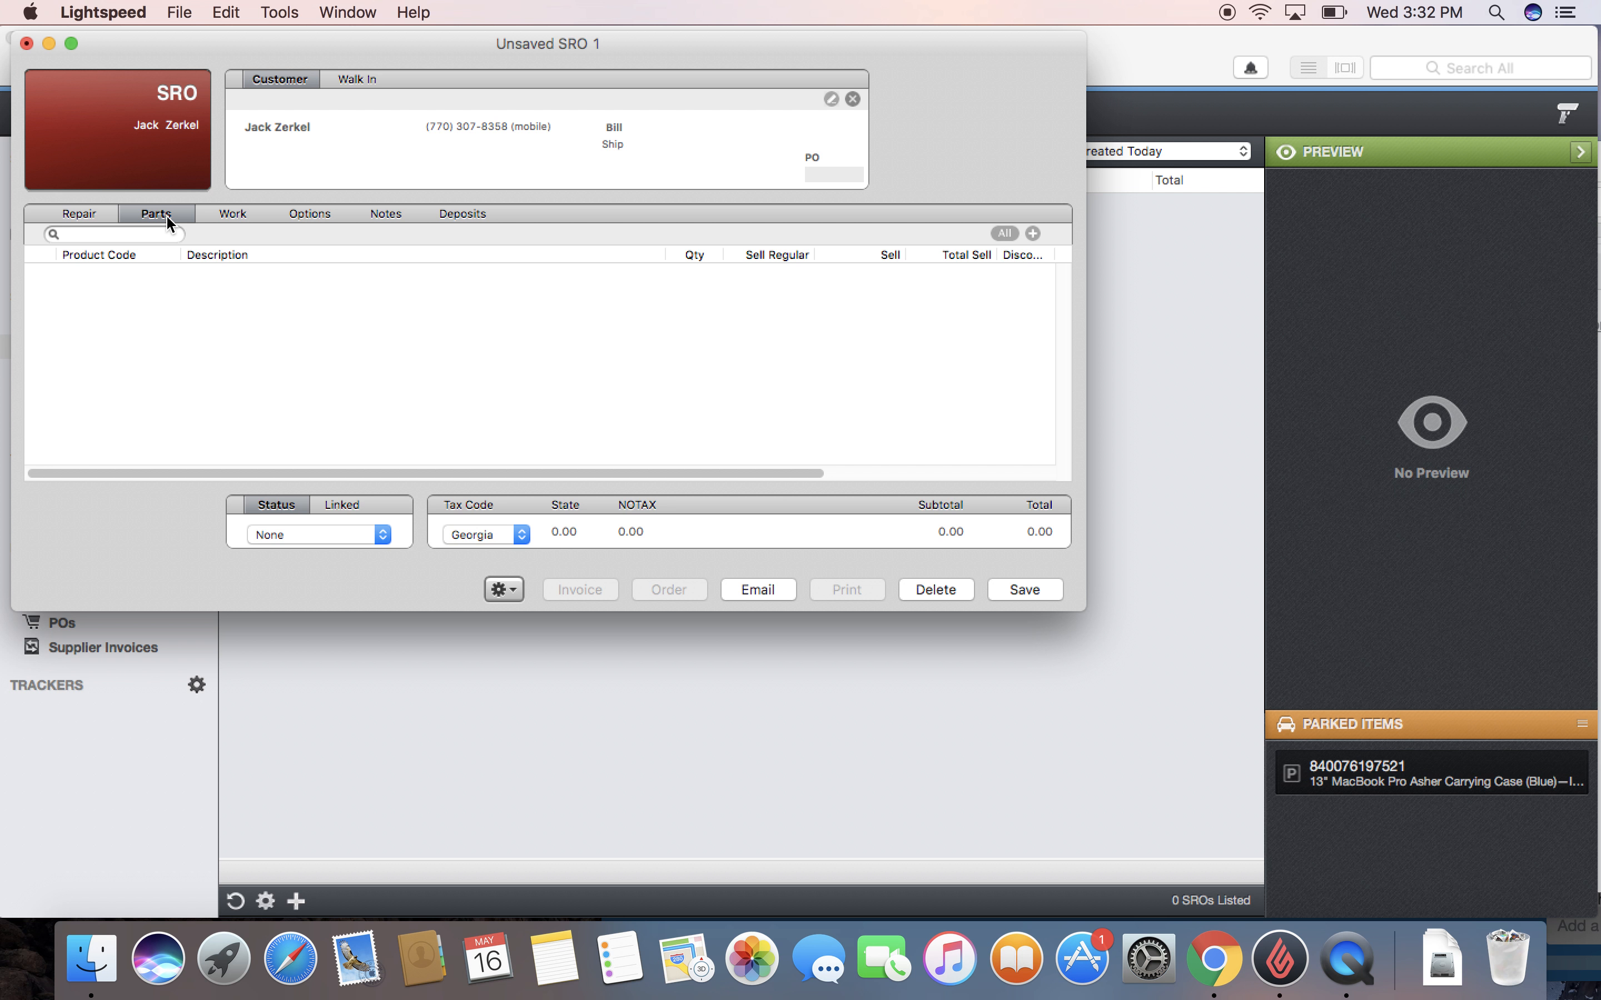
Step: Add the Student Labor line to the SRO's parts
text(studen labor)
key(Return)
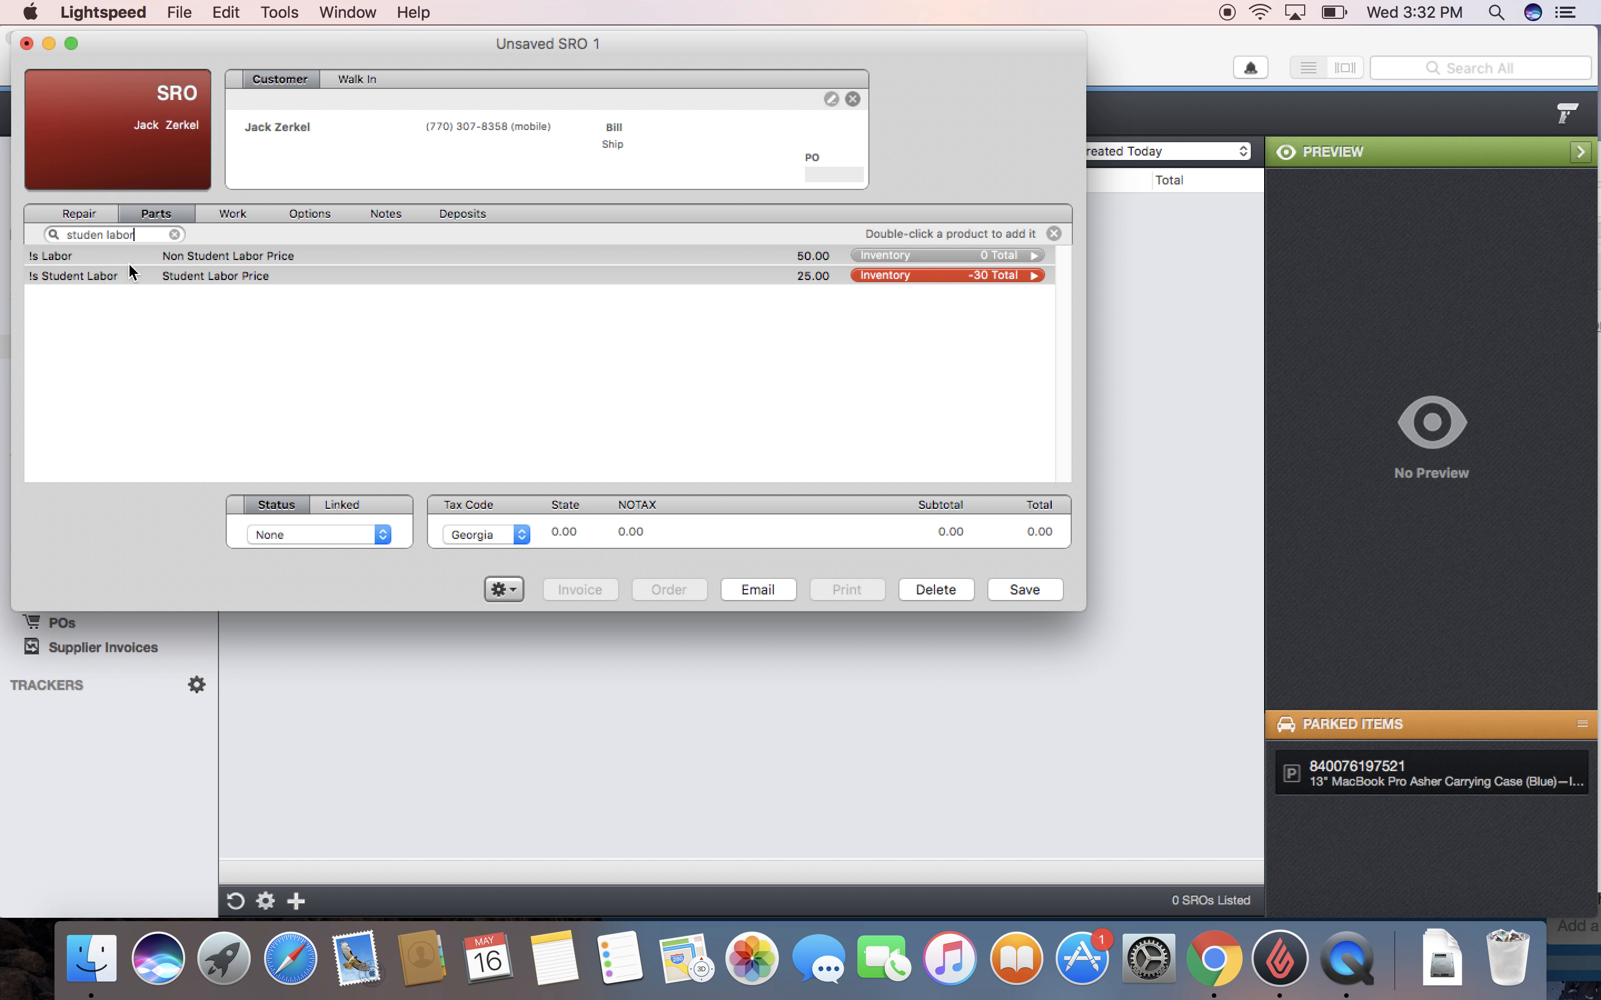
double_click(207, 275)
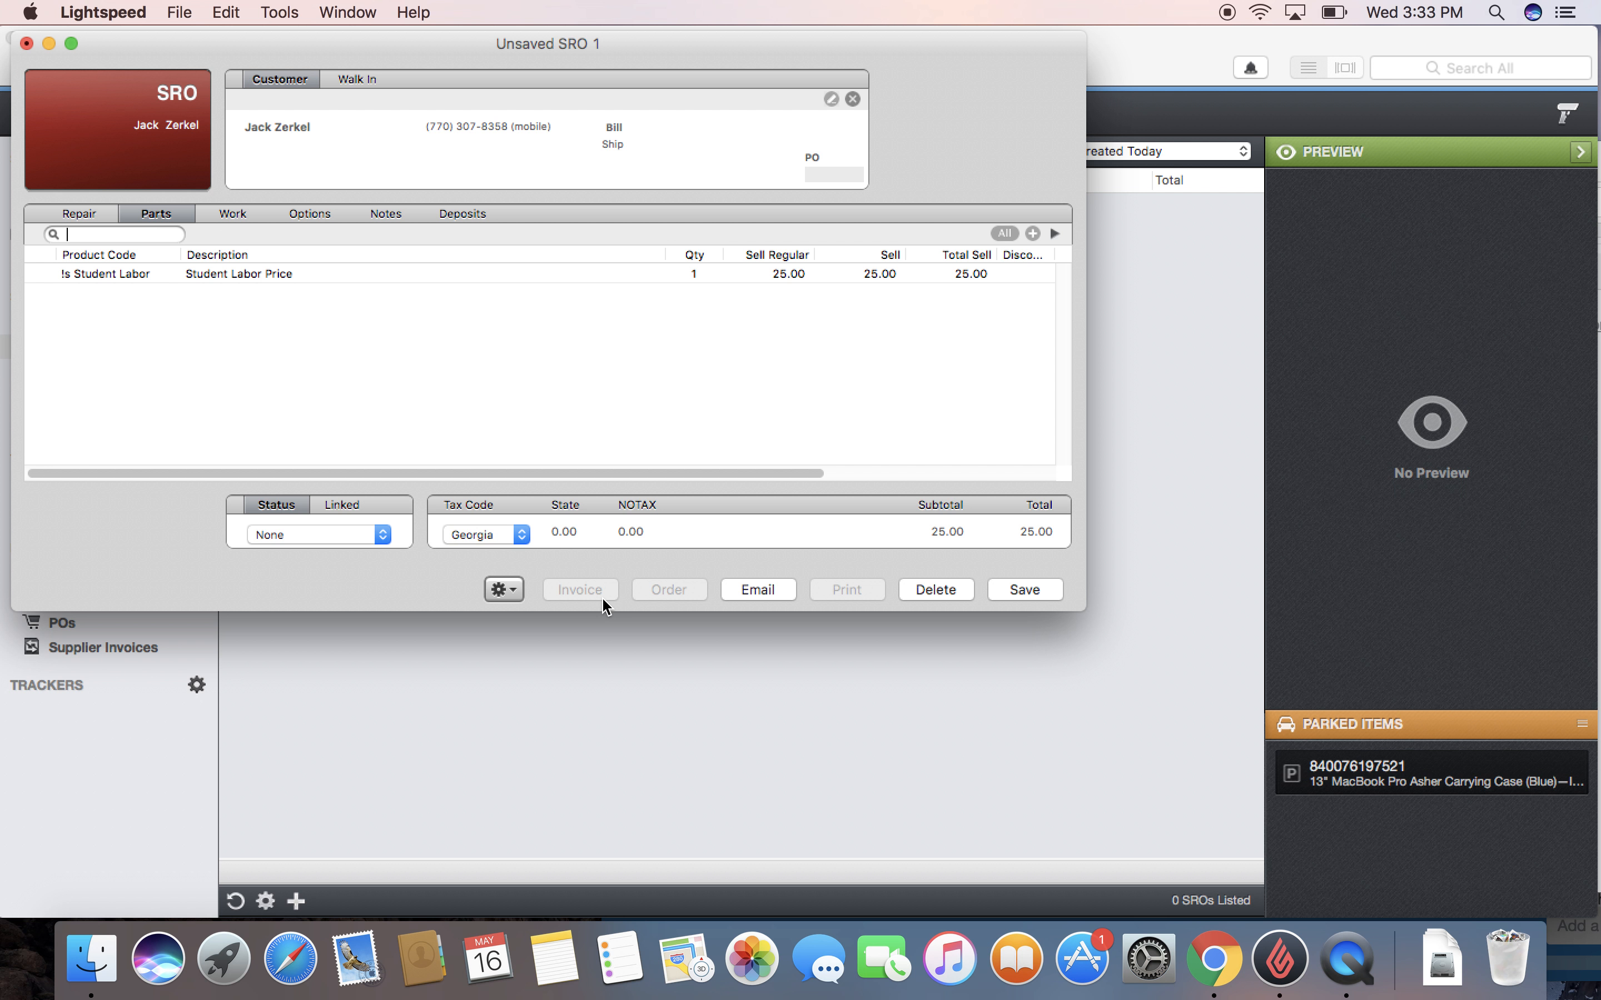
Step: Add the 661-5973 Motherboard for a 538.60 total and show the deposits list
text(mother board)
key(Return)
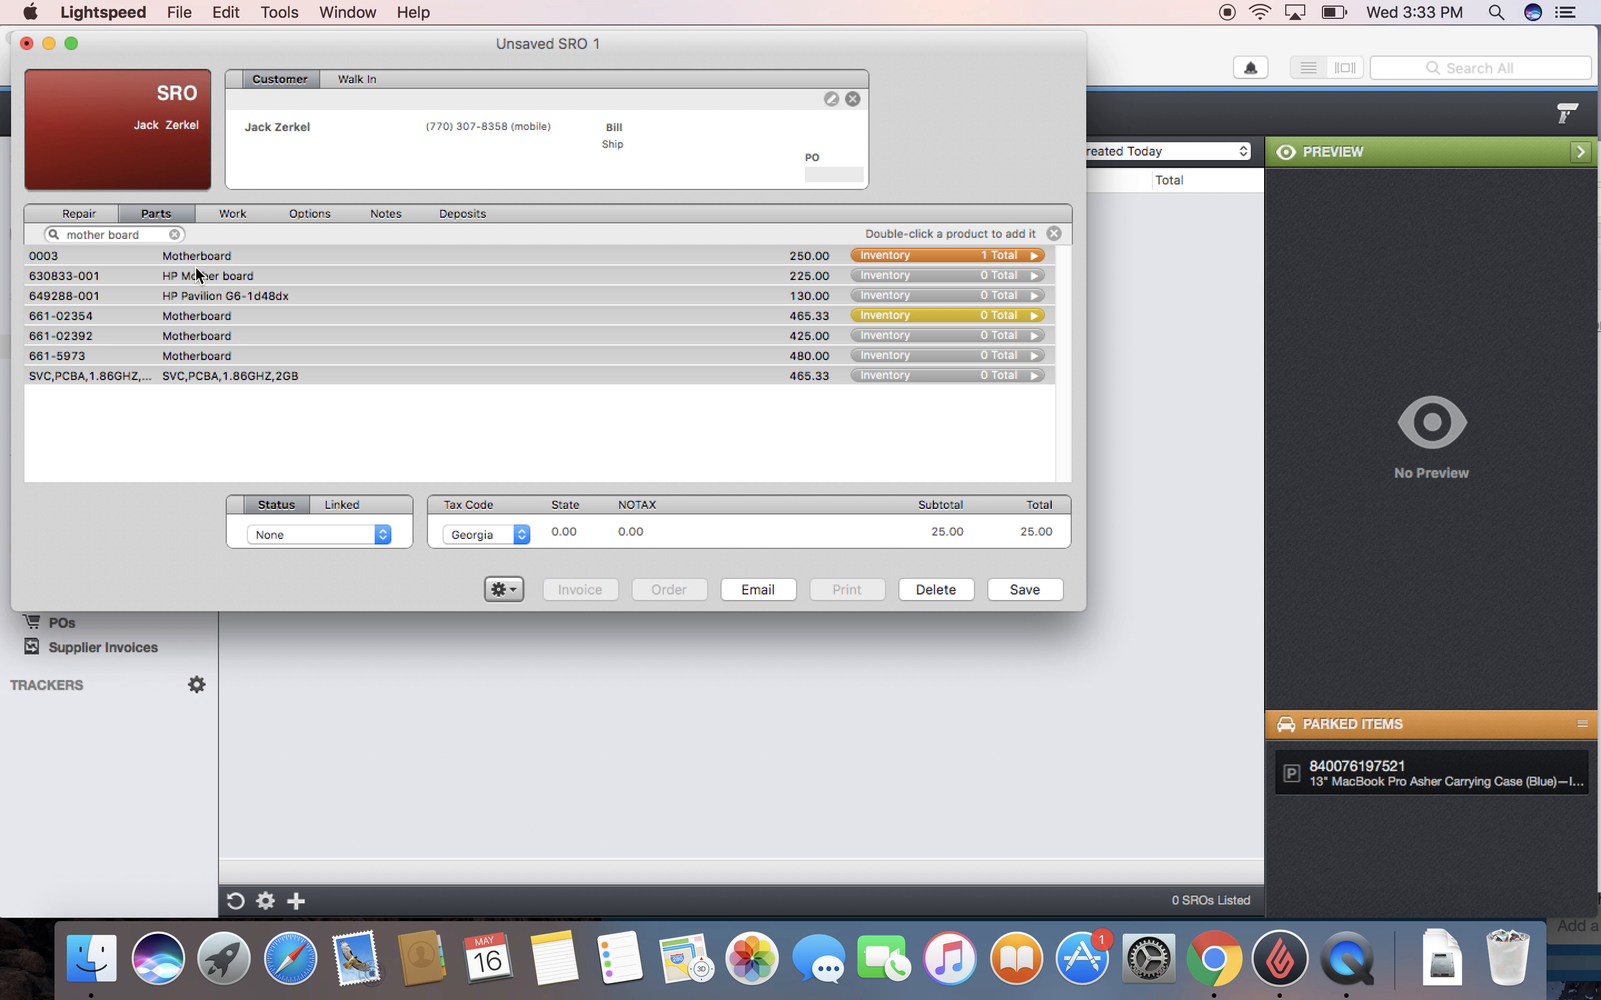
double_click(205, 357)
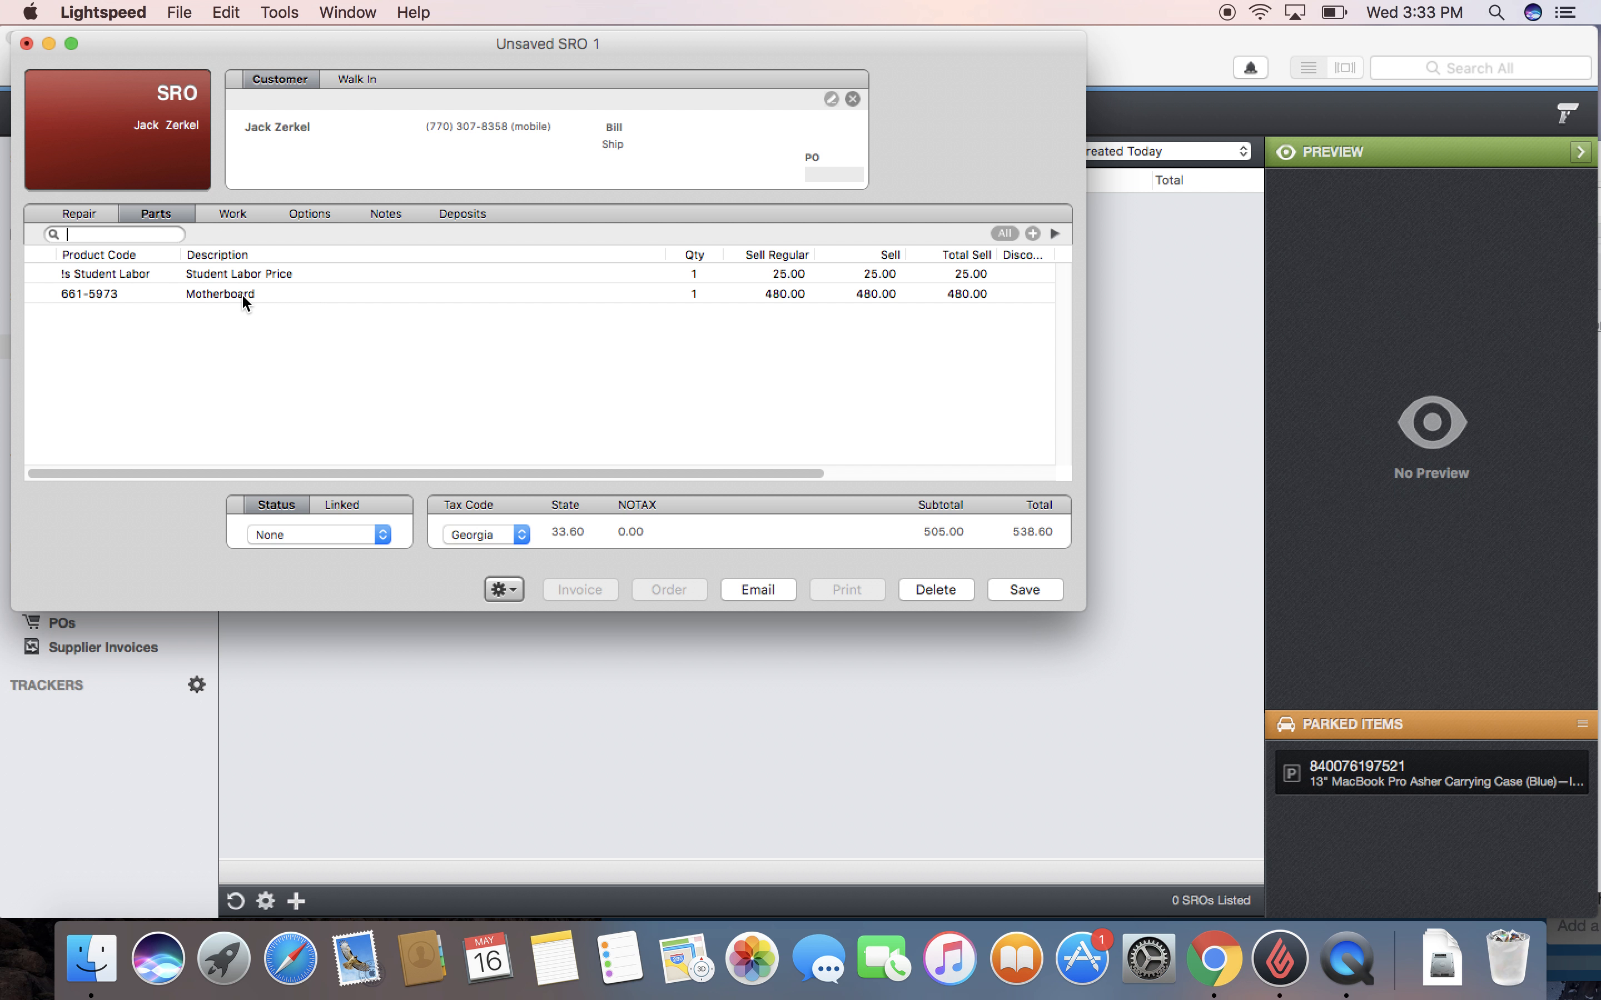
click(243, 294)
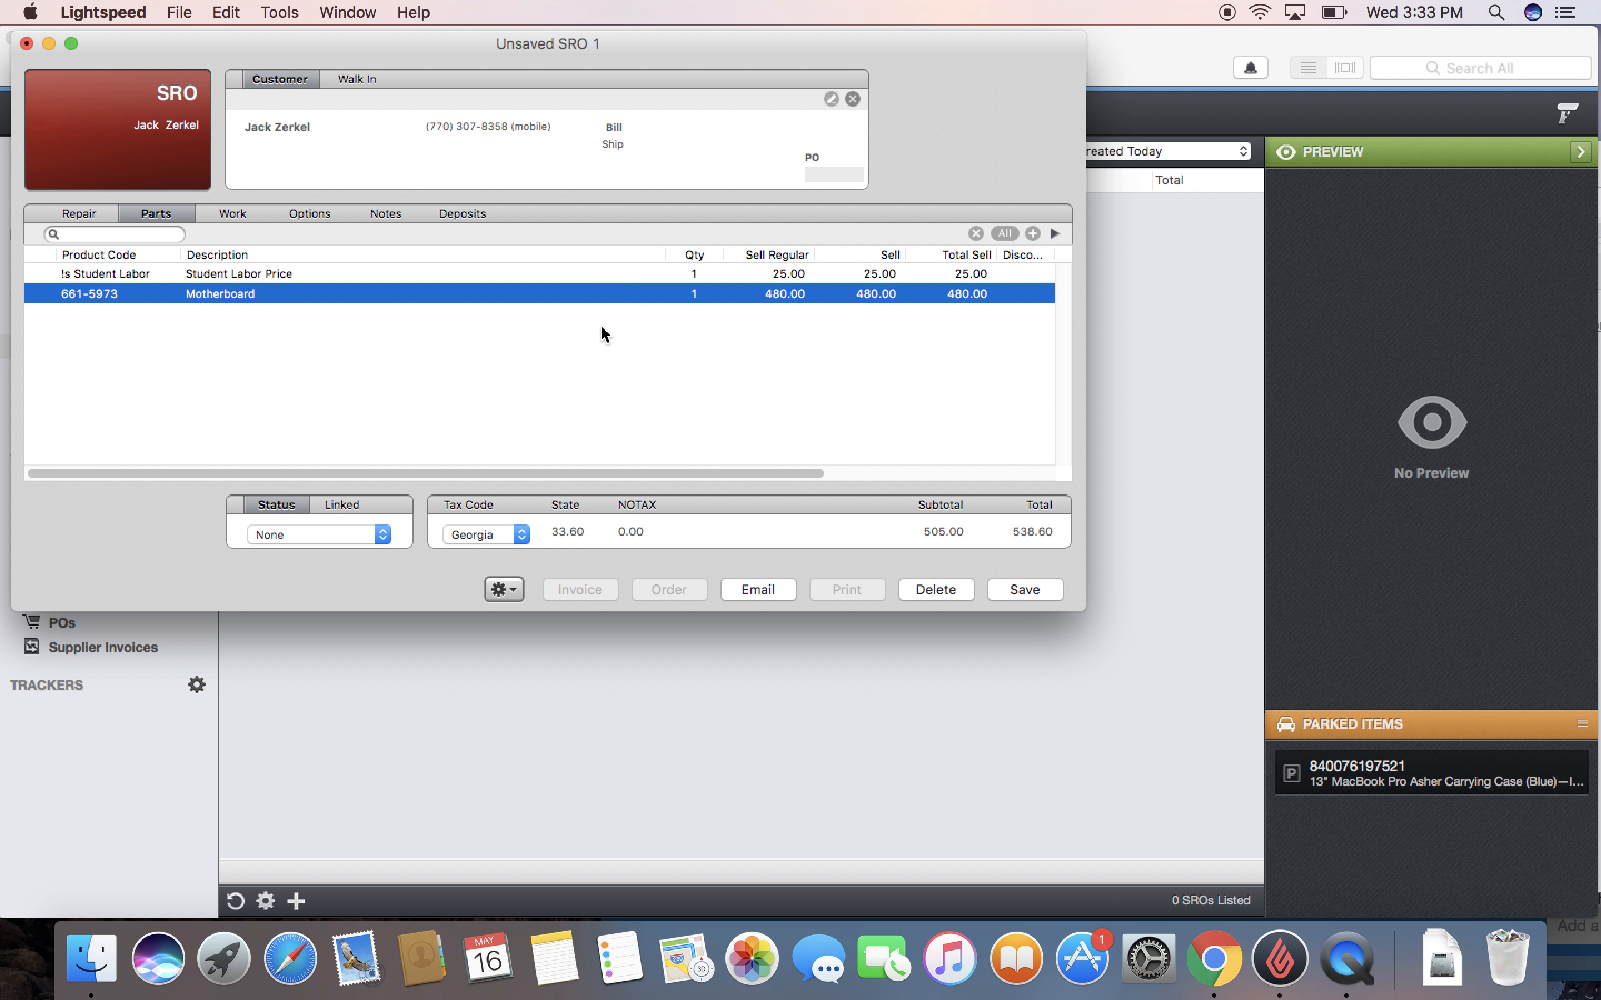
click(460, 207)
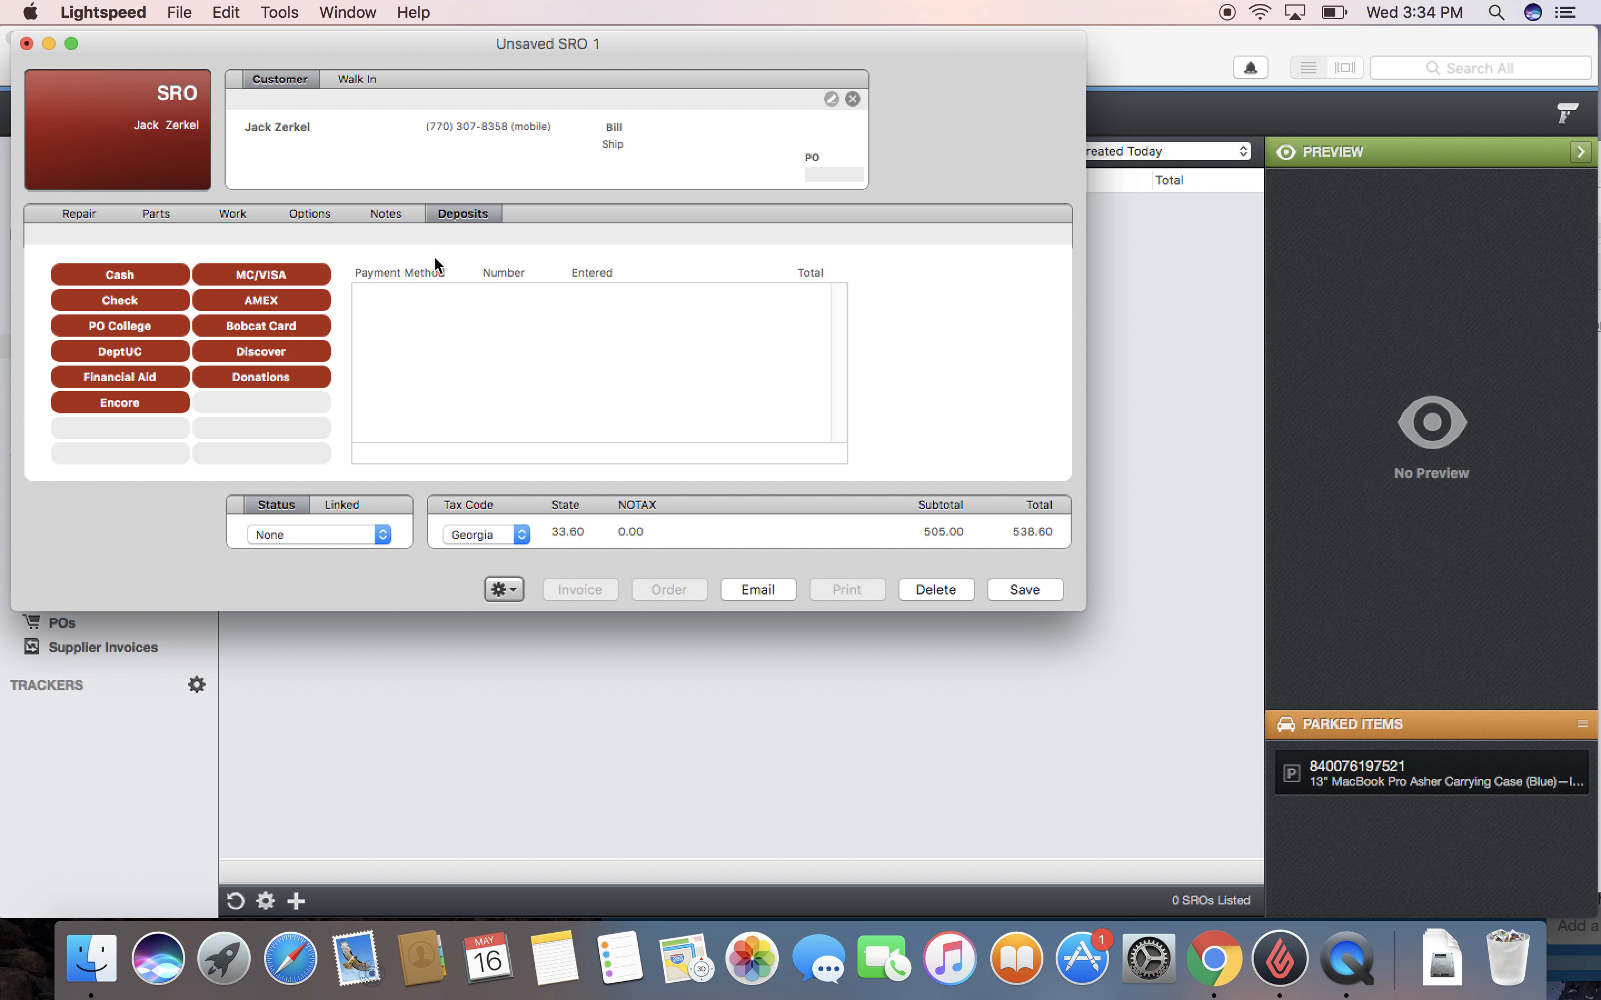
Step: Save the new service repair order as SRO S-1122 after the unsaved-document alert
click(292, 275)
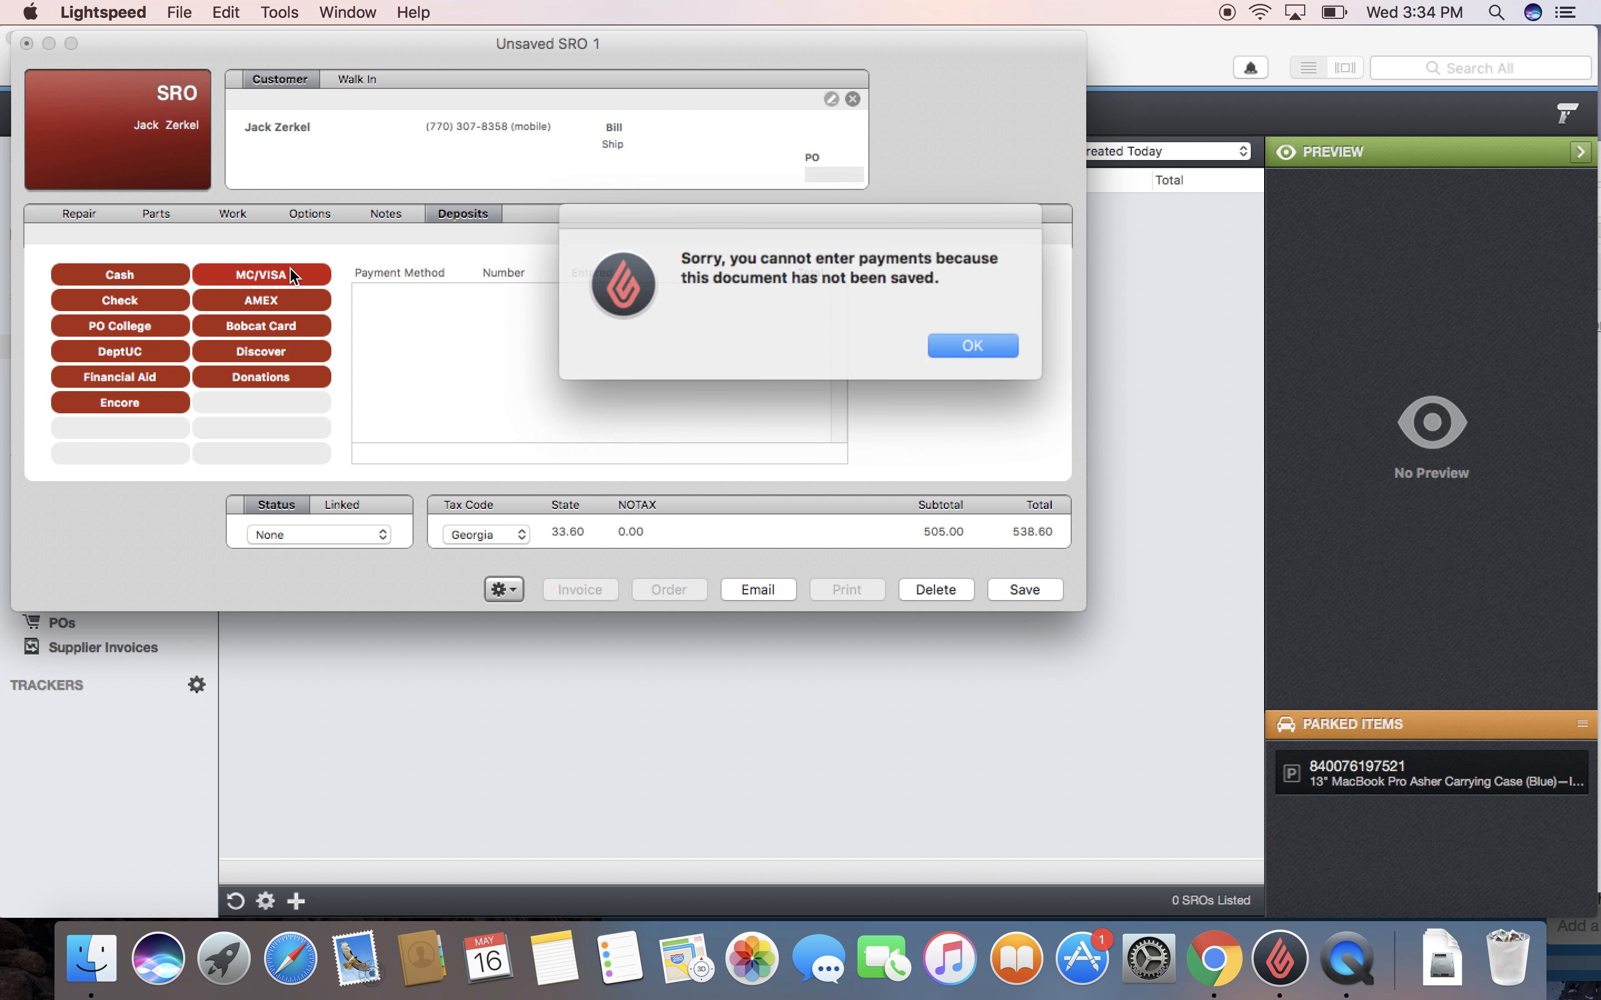
click(959, 337)
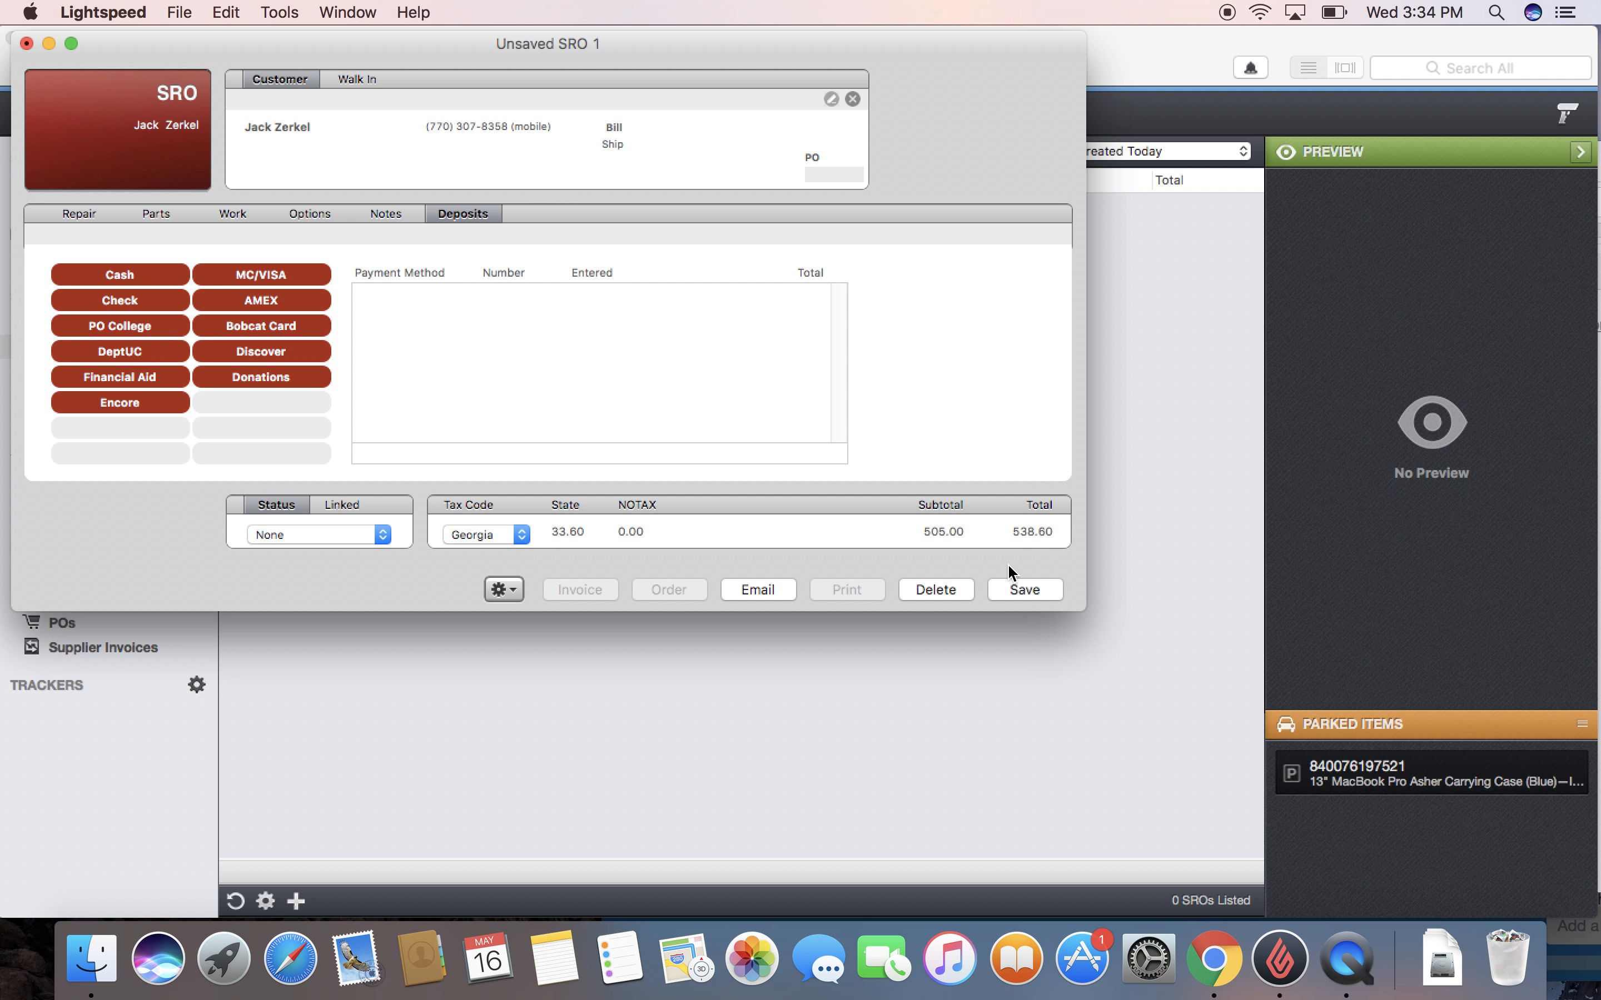
click(1018, 587)
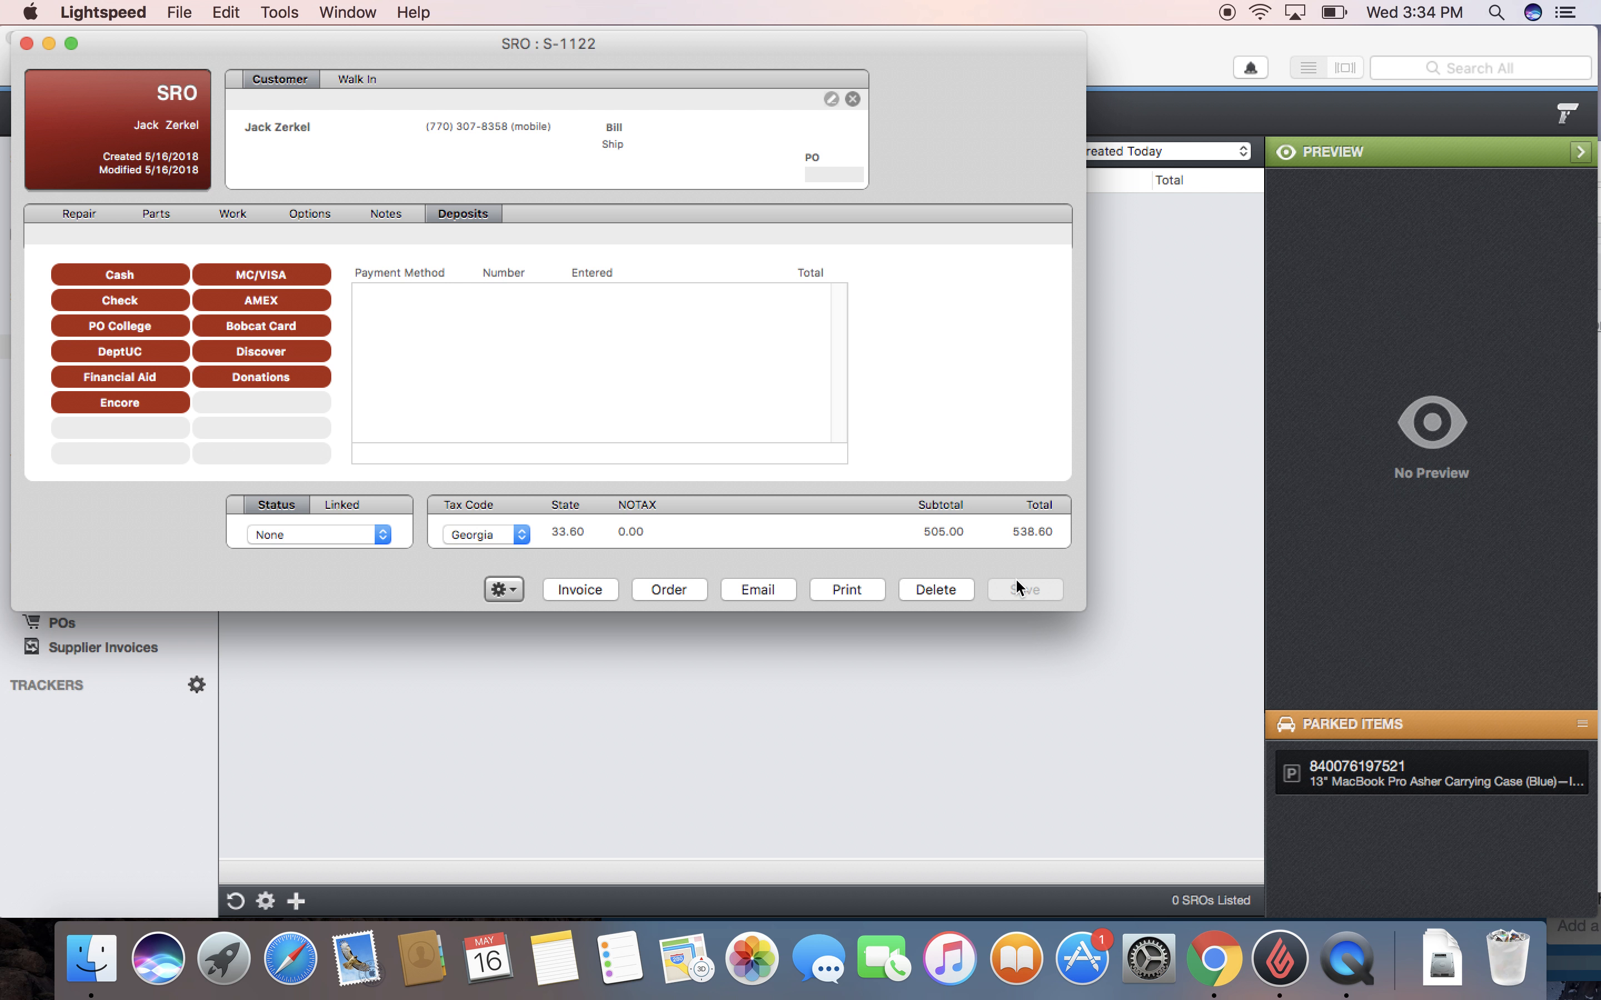
click(695, 590)
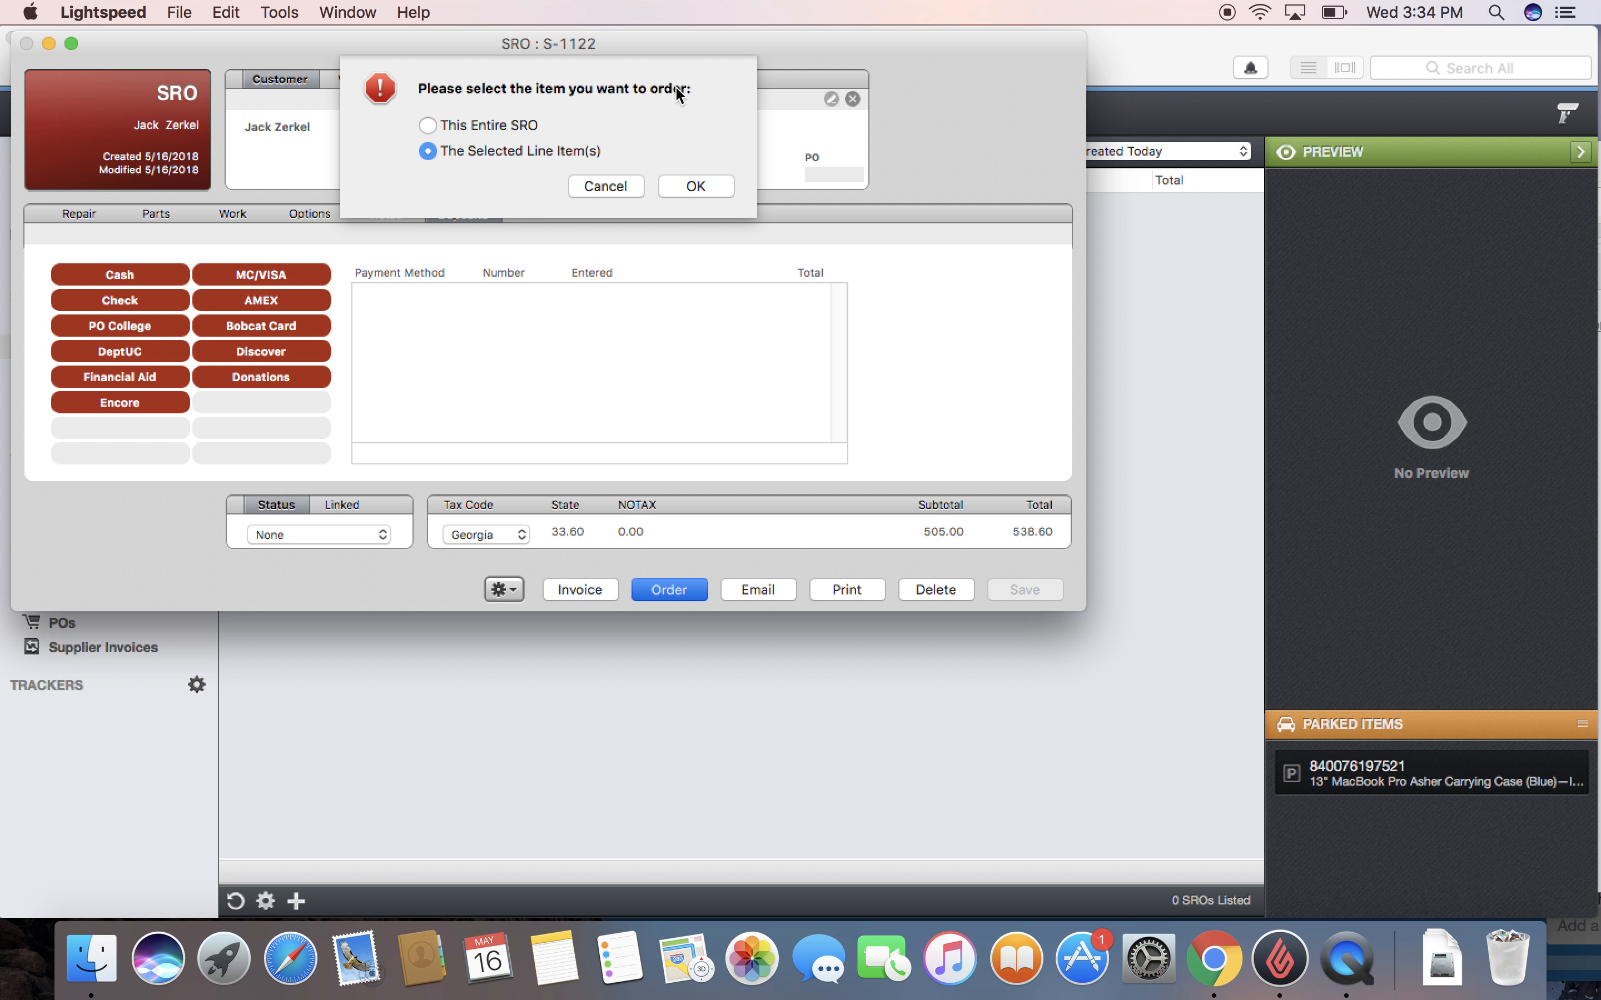
Step: Order only the selected Motherboard 661-5973 line and save it as order O-1728
click(690, 187)
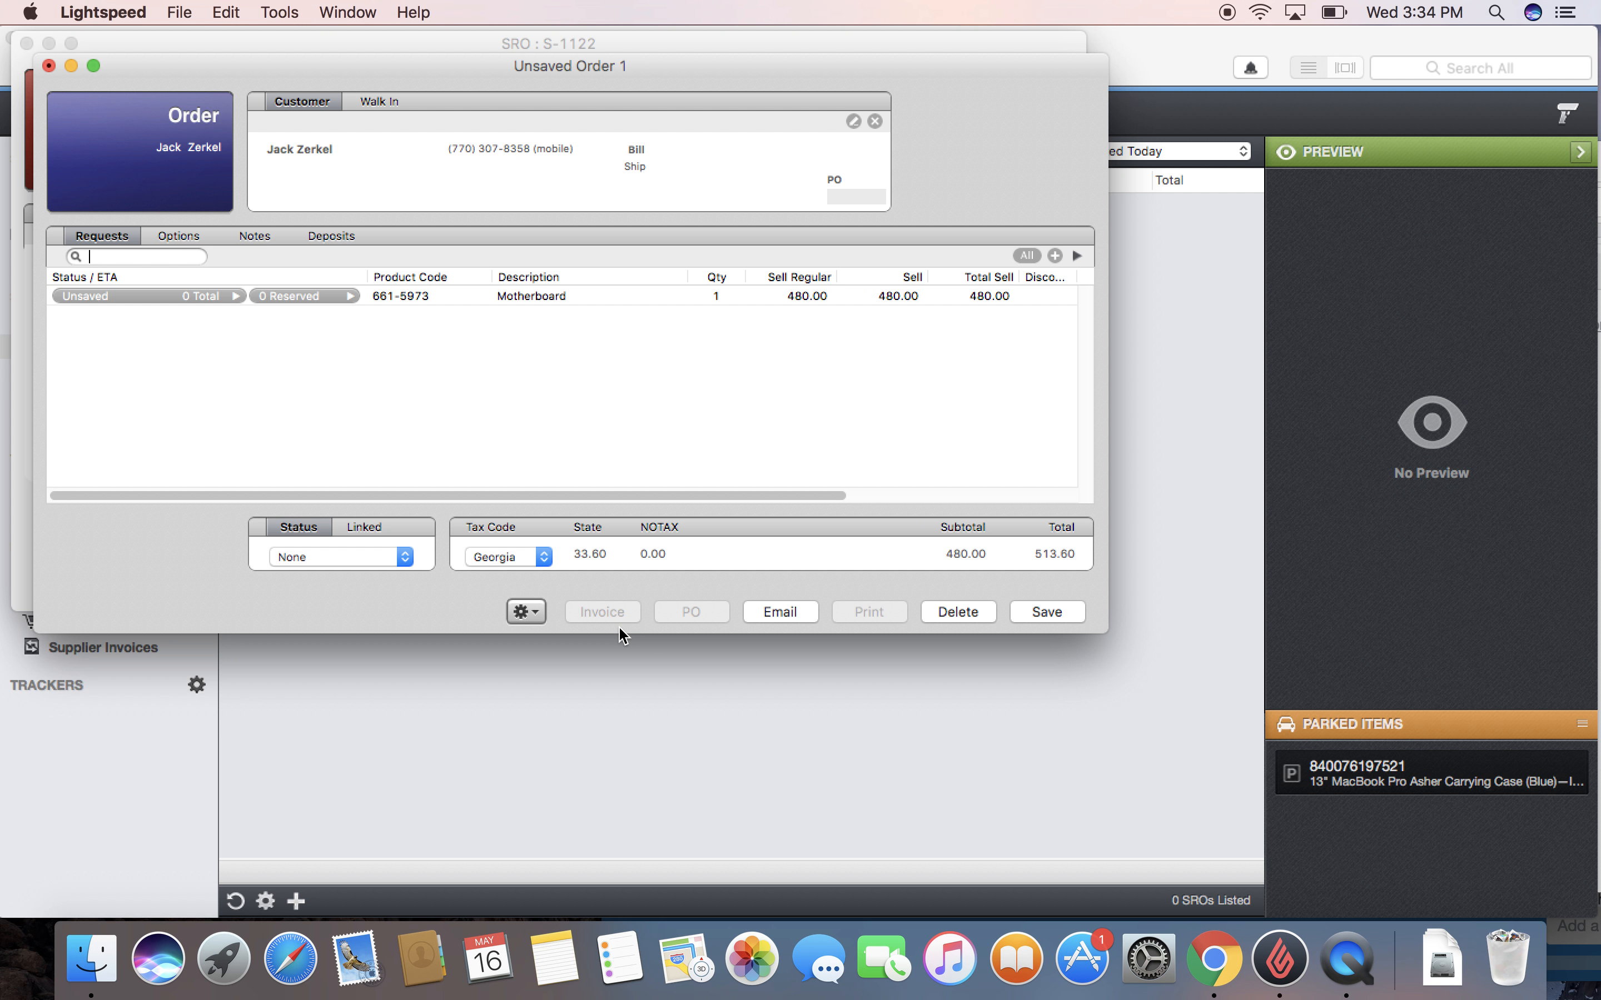
click(1081, 615)
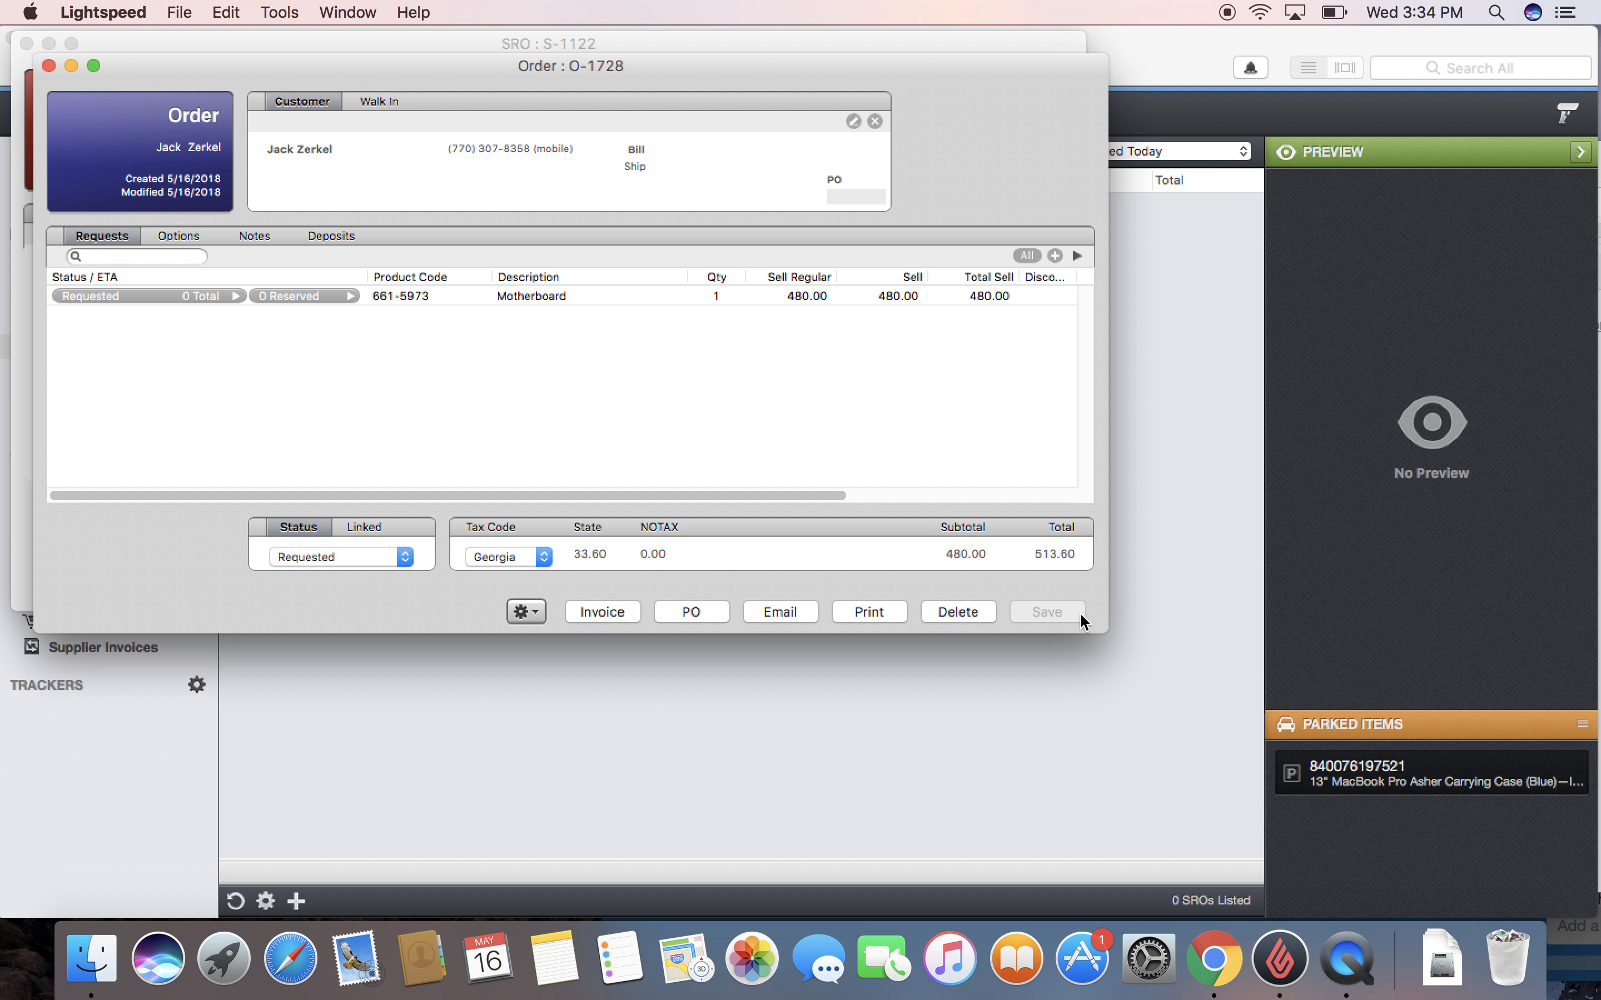
click(702, 609)
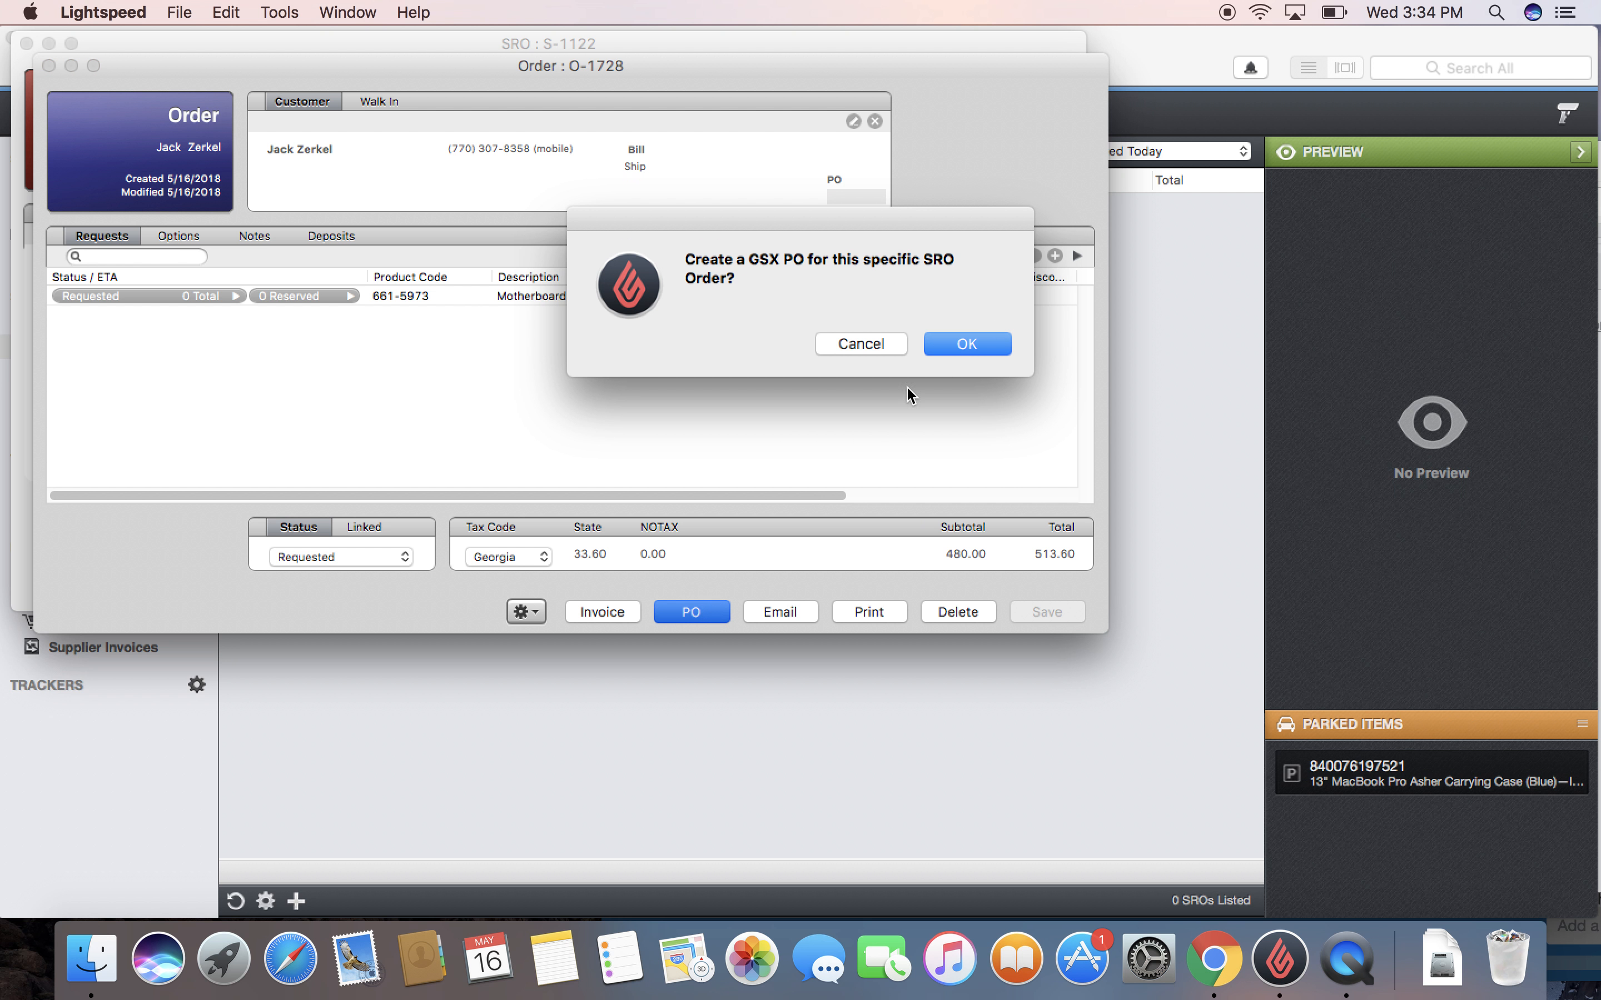
Step: Draft a GSX purchase order from Apple Service for the Motherboard at 429.00, then discard it
click(949, 346)
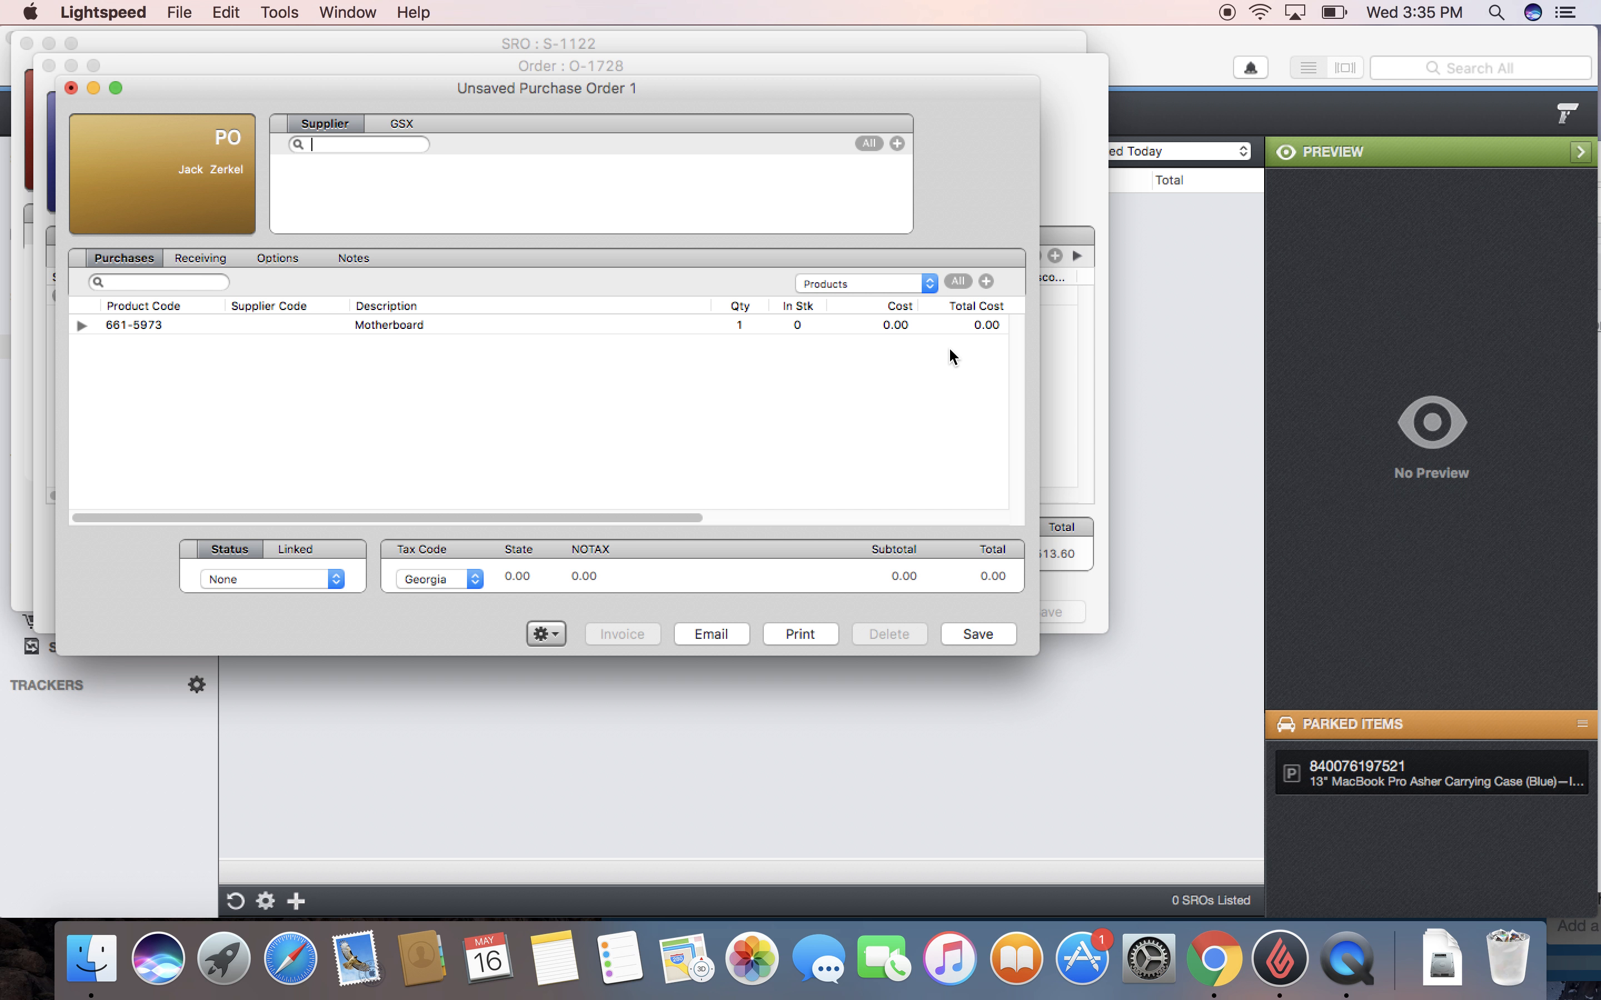
text(apple)
key(Return)
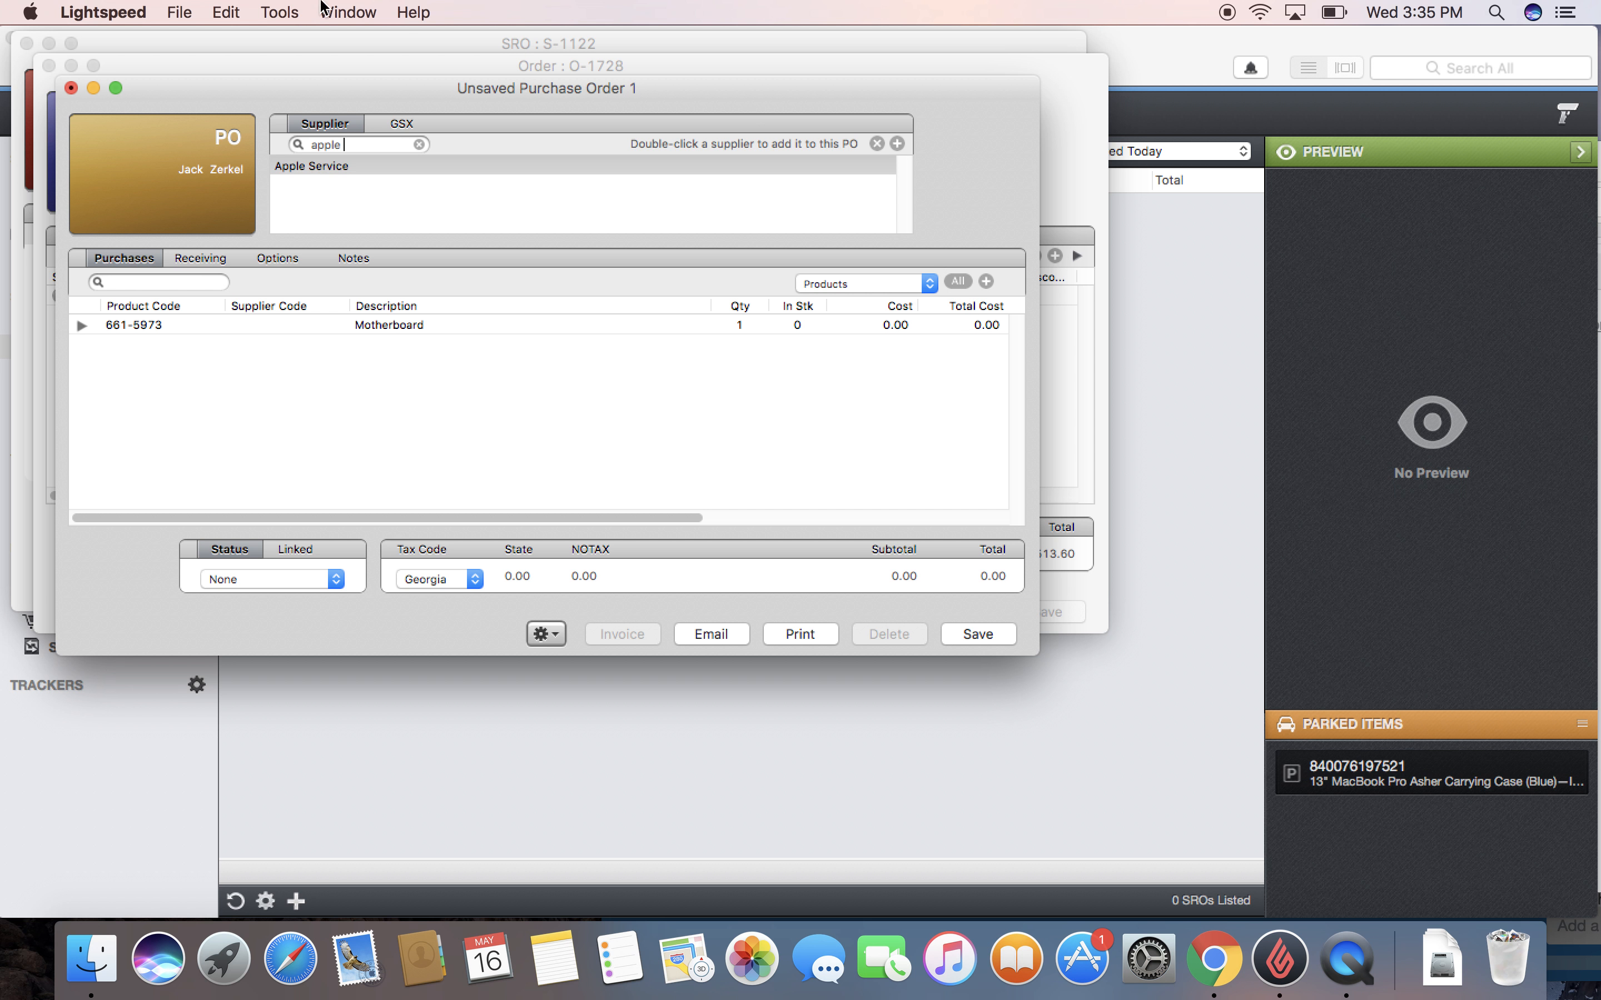
double_click(328, 165)
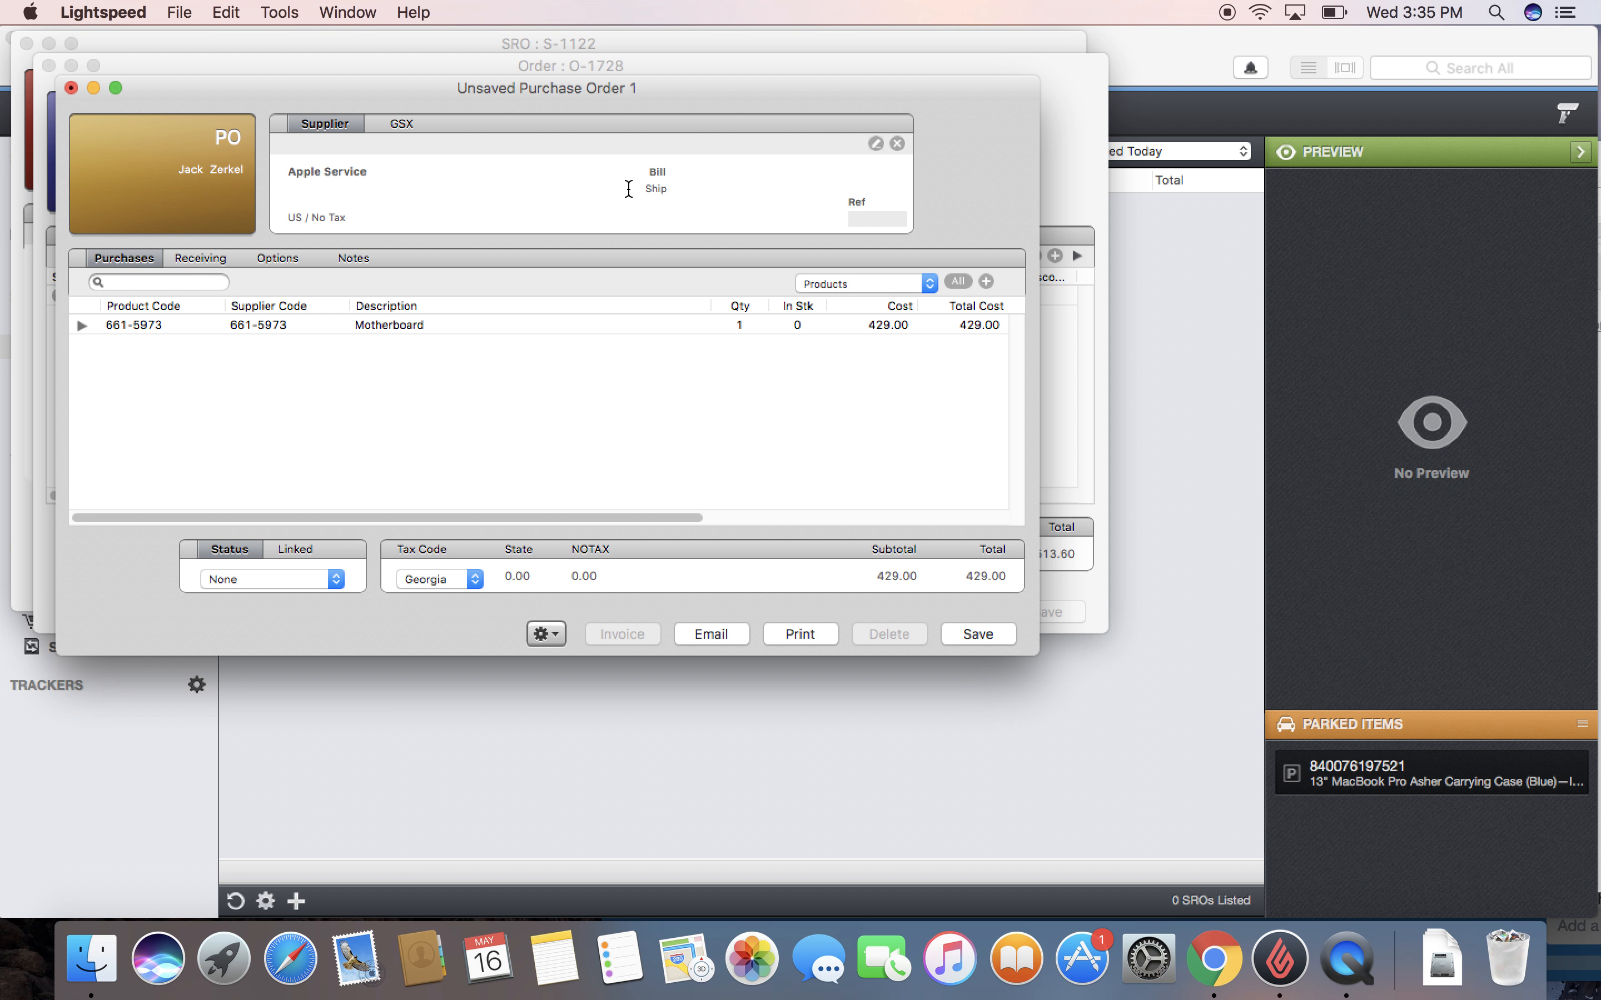
click(71, 88)
click(470, 222)
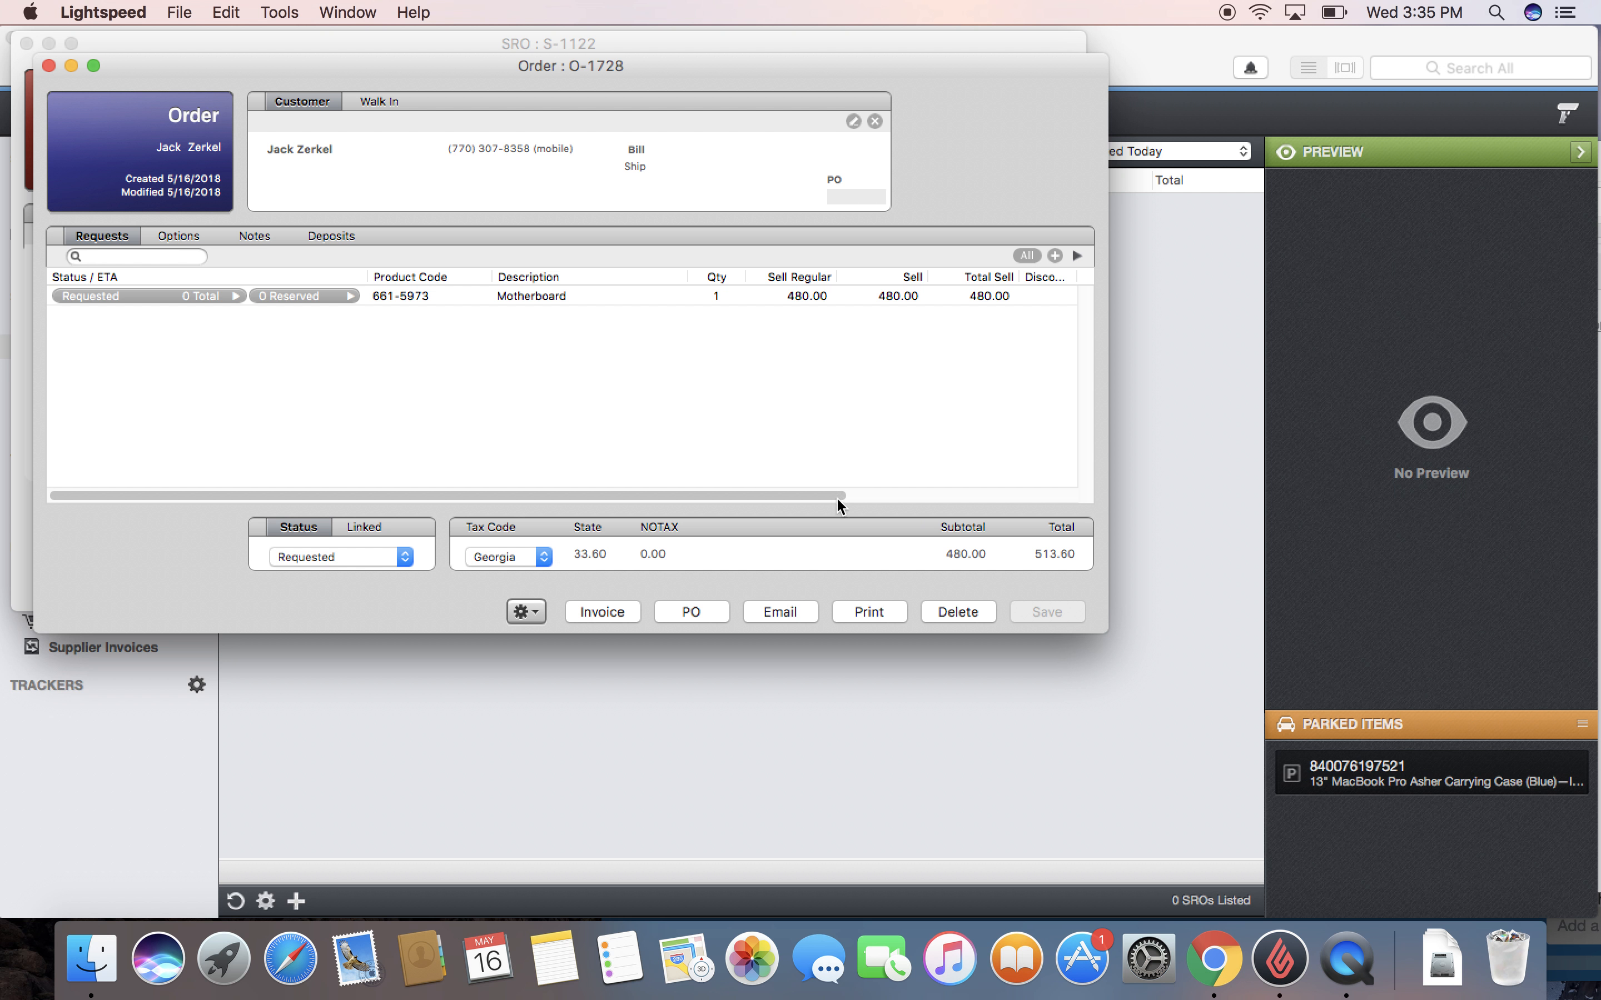
Step: Delete the Motherboard line from order O-1728, save it at 0.00, and return to SRO S-1122
double_click(846, 296)
click(845, 313)
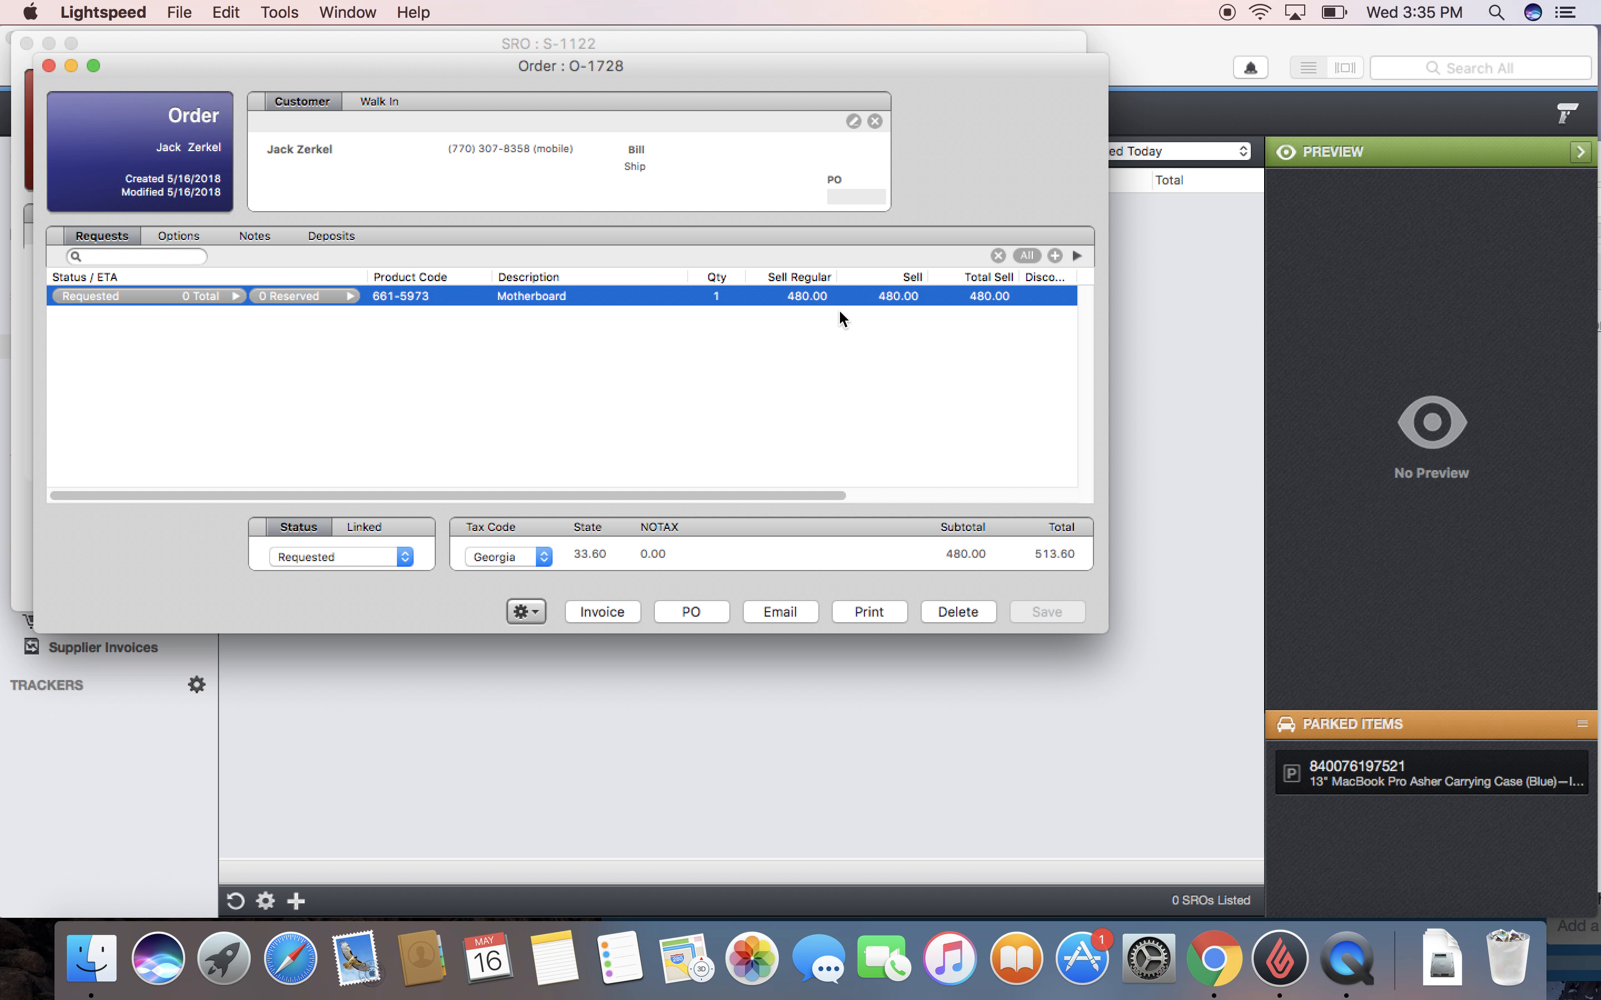
click(986, 261)
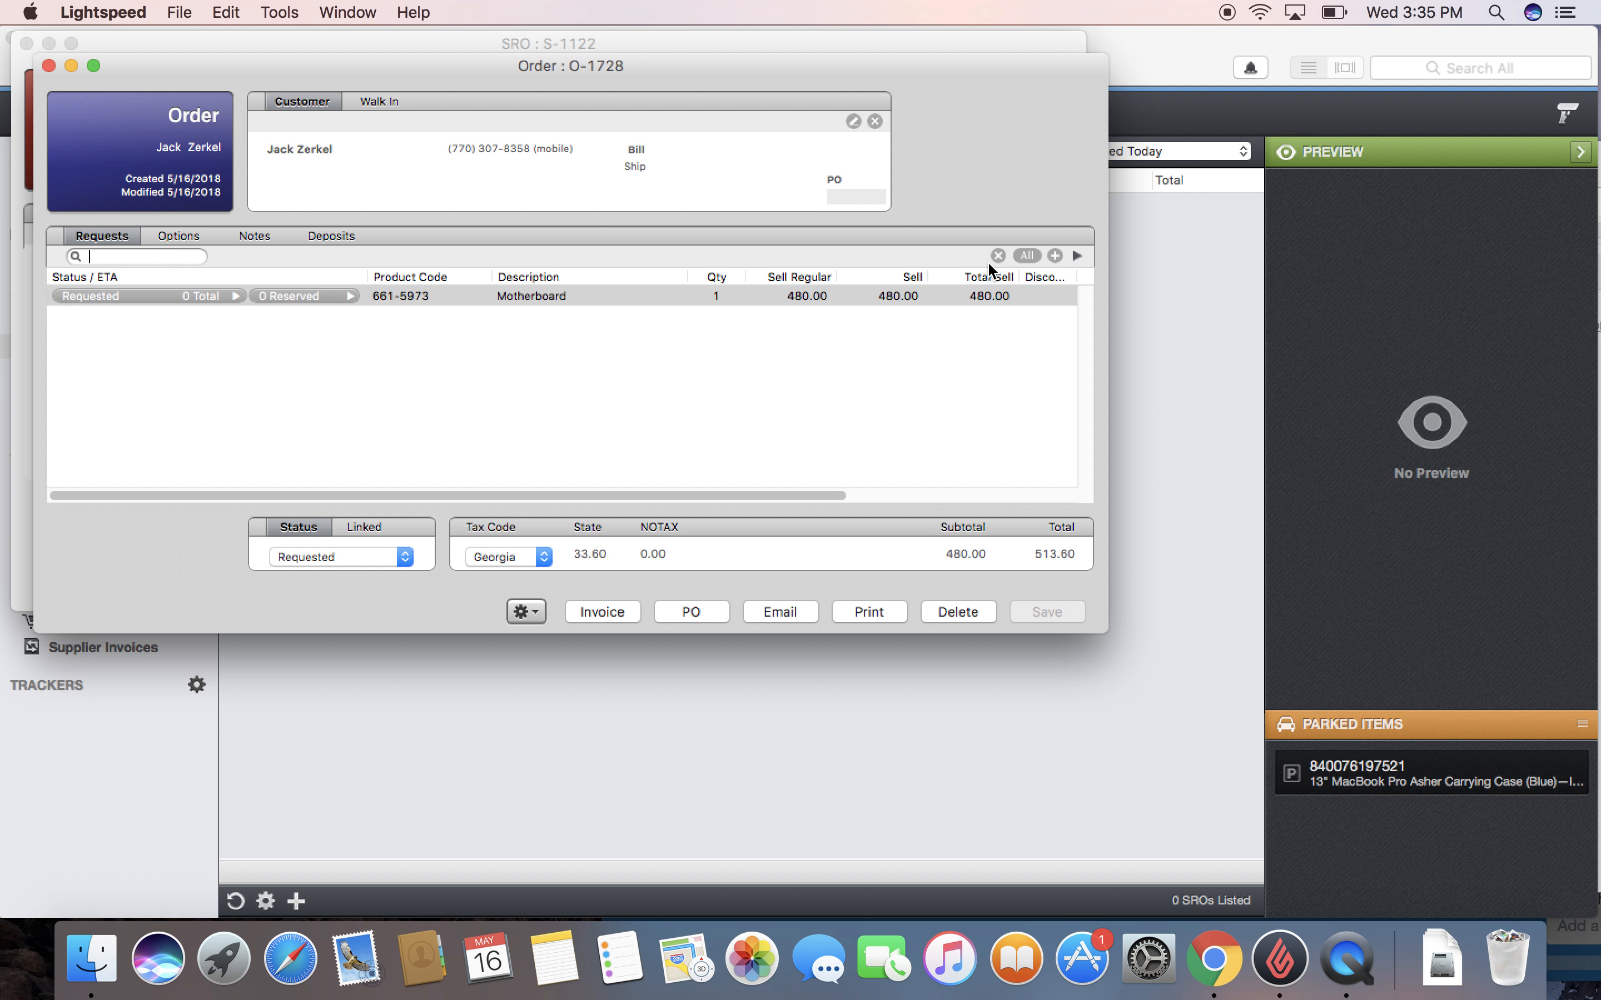
click(997, 257)
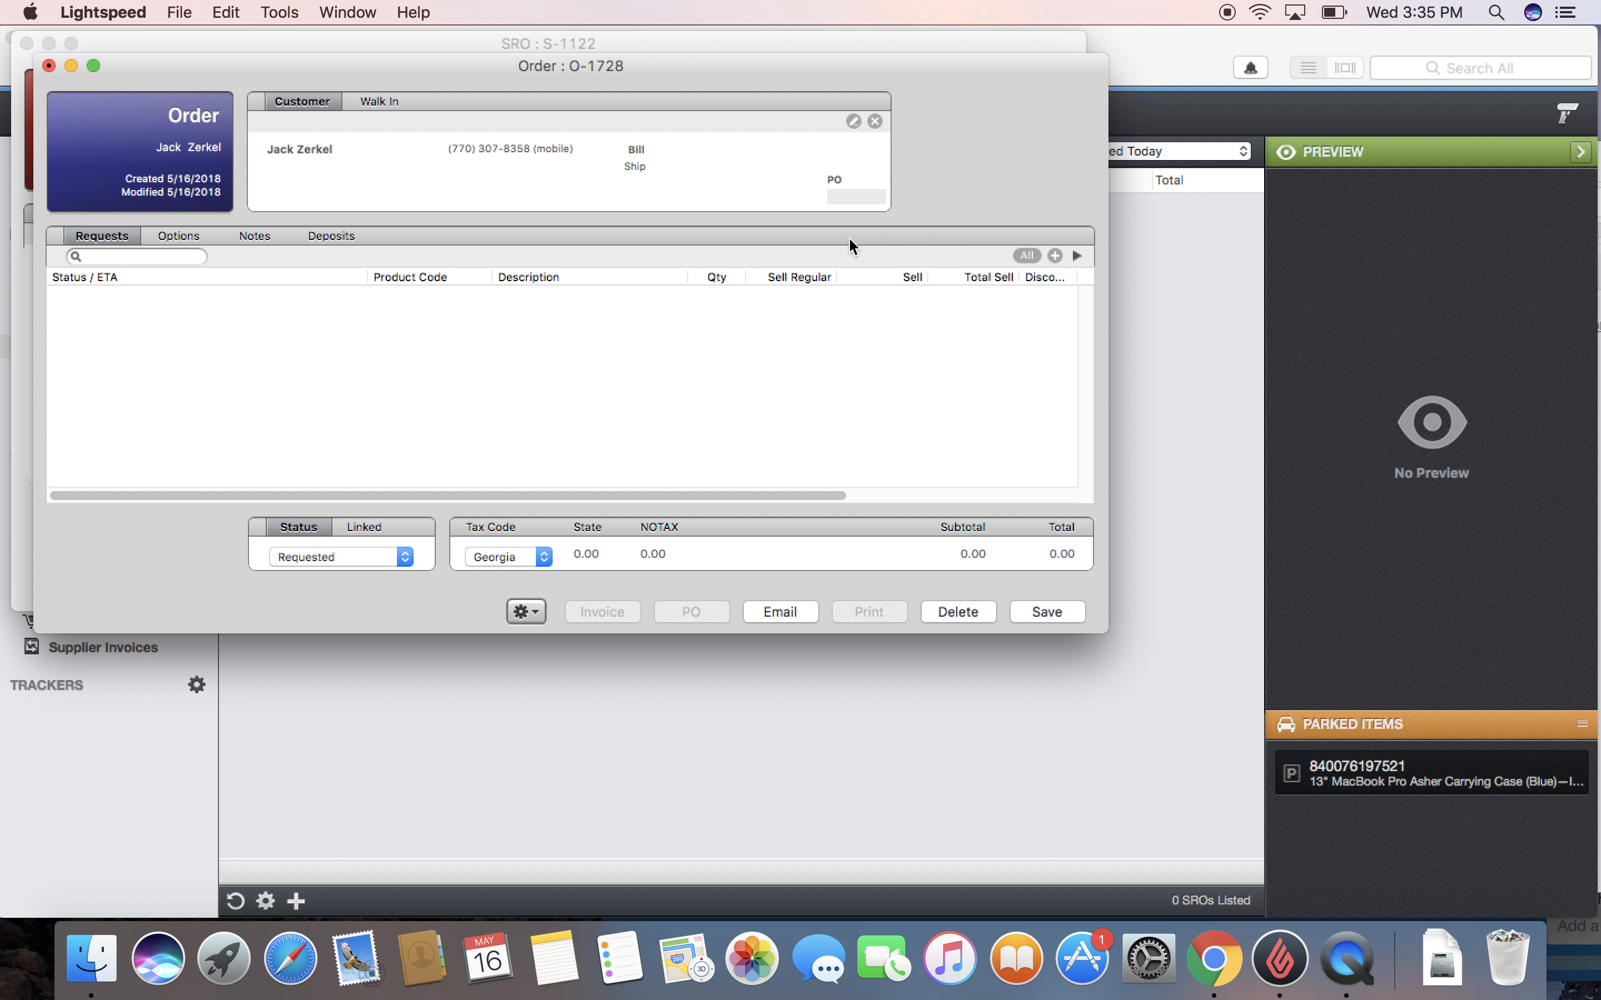
click(1052, 611)
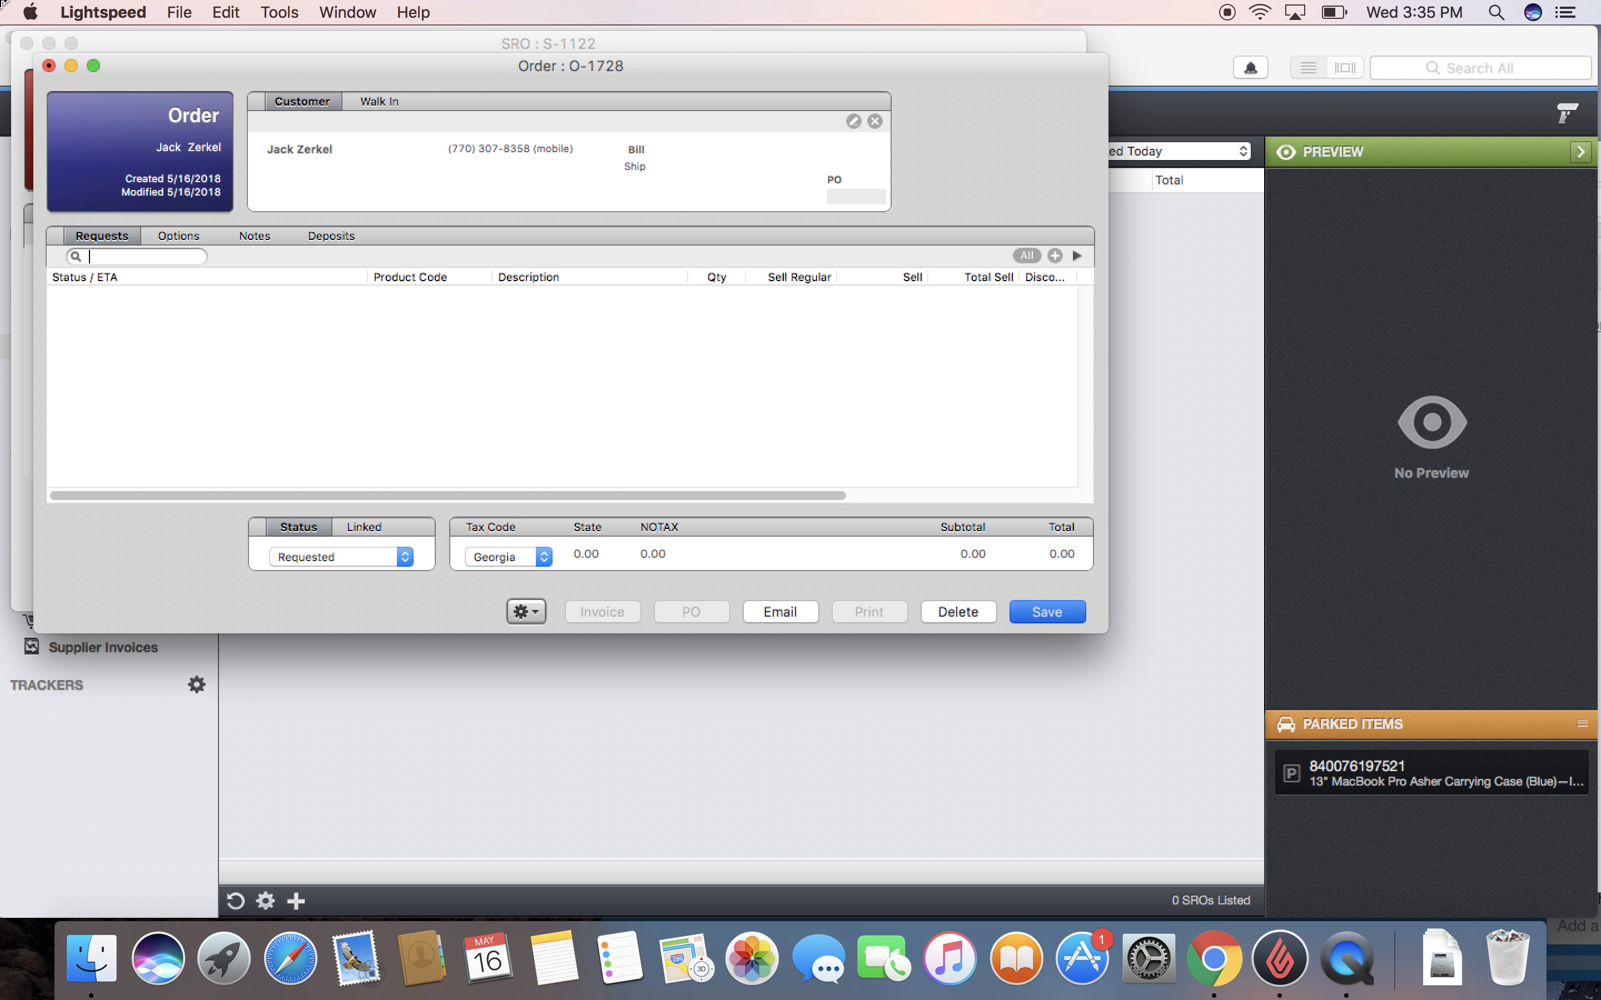
click(49, 66)
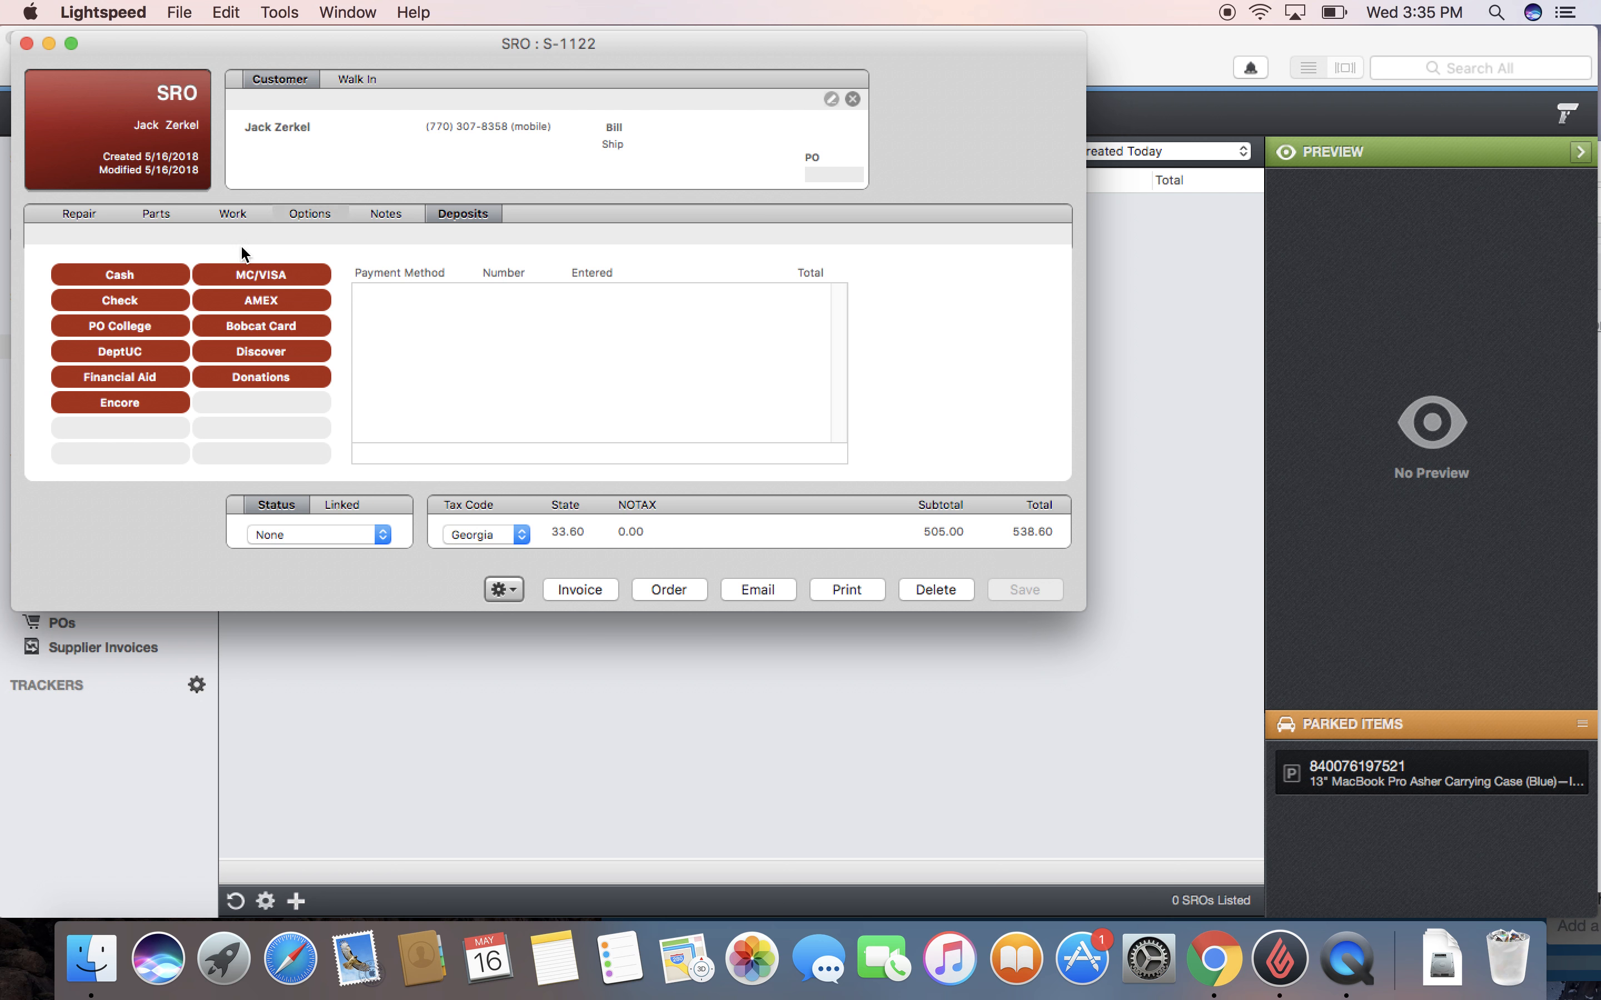
Step: Delete the Motherboard part from the SRO's Parts list, leaving Student Labor at 25.00
click(144, 209)
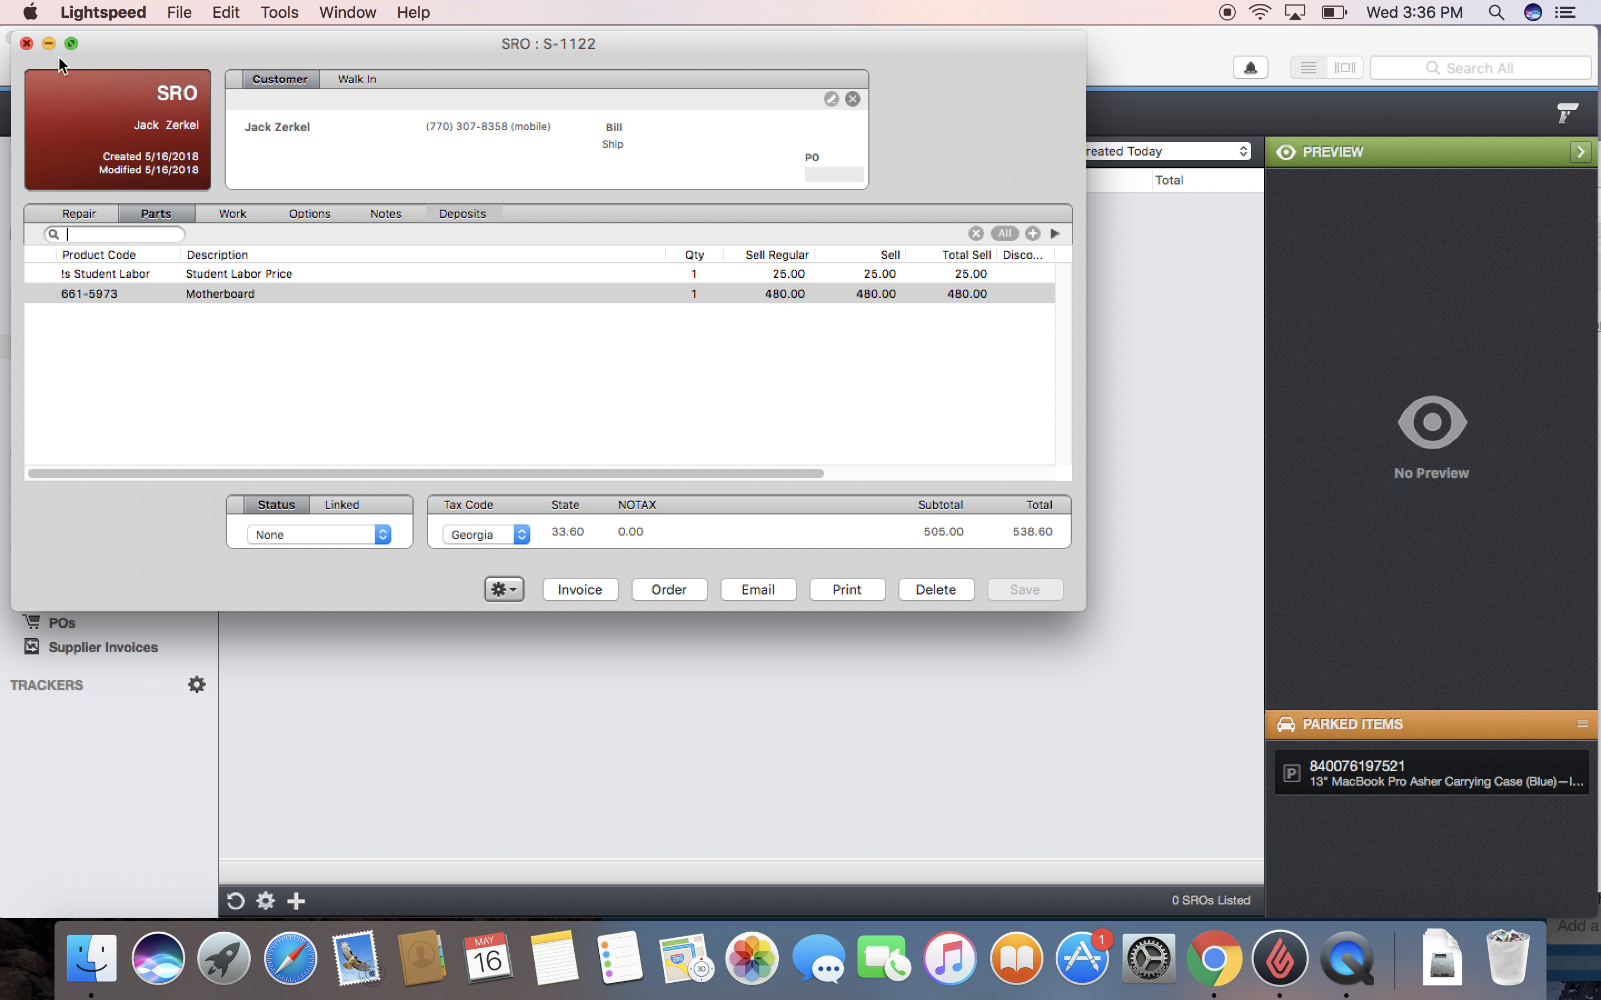
click(975, 233)
click(977, 279)
click(978, 256)
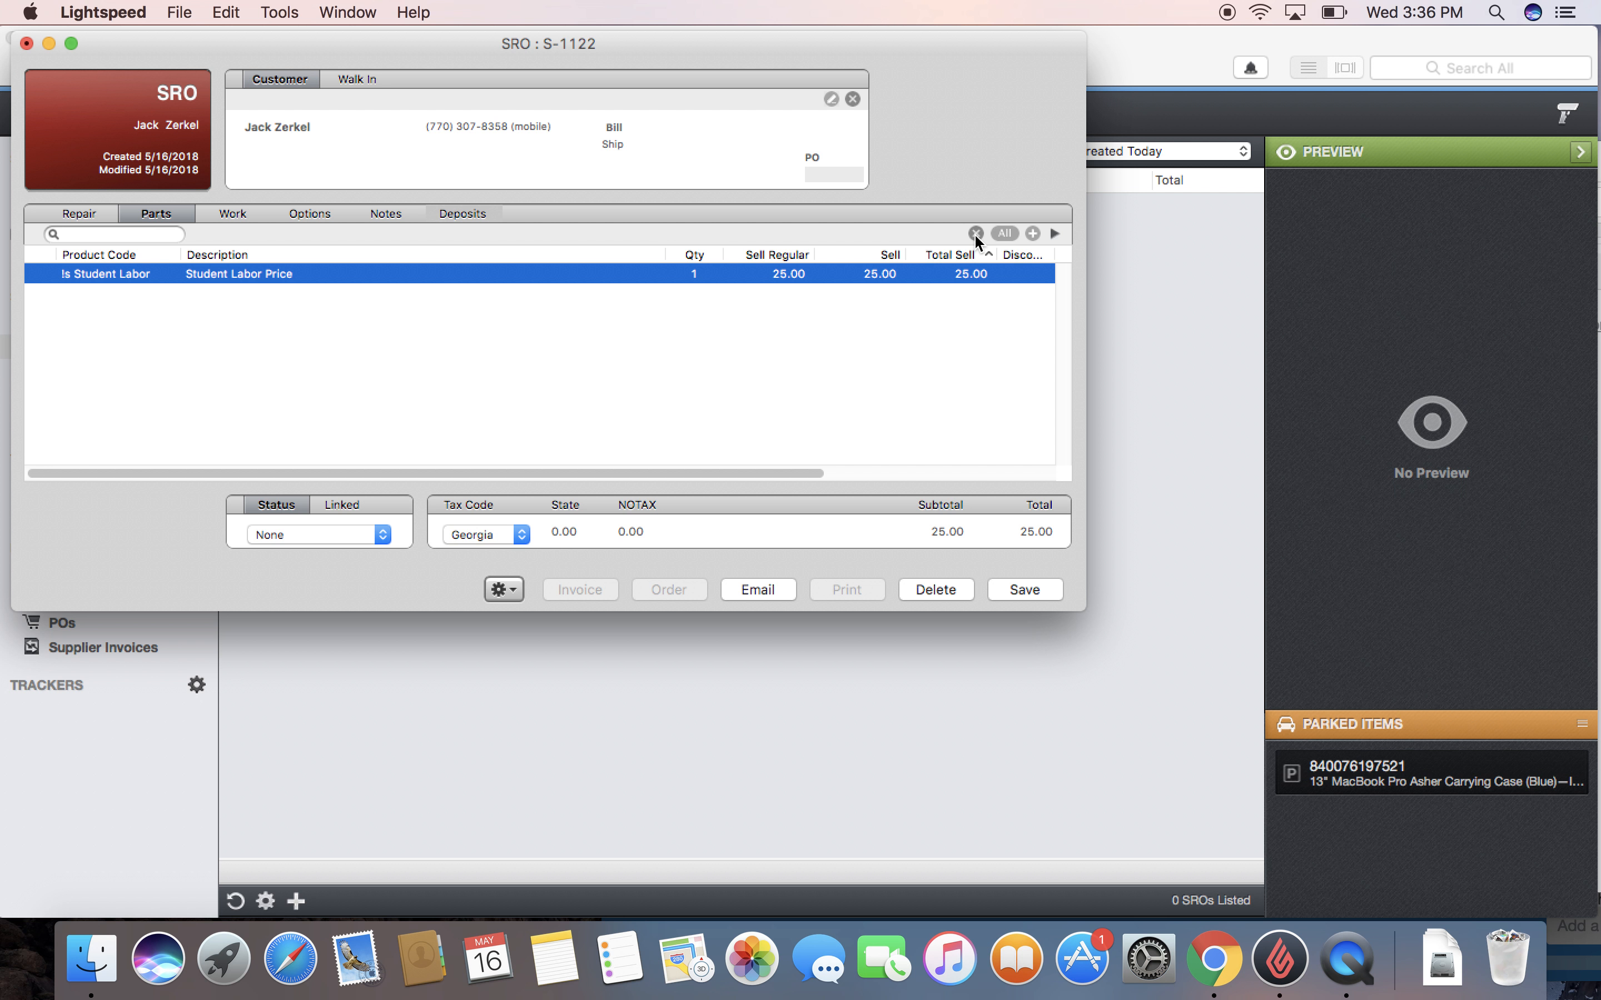